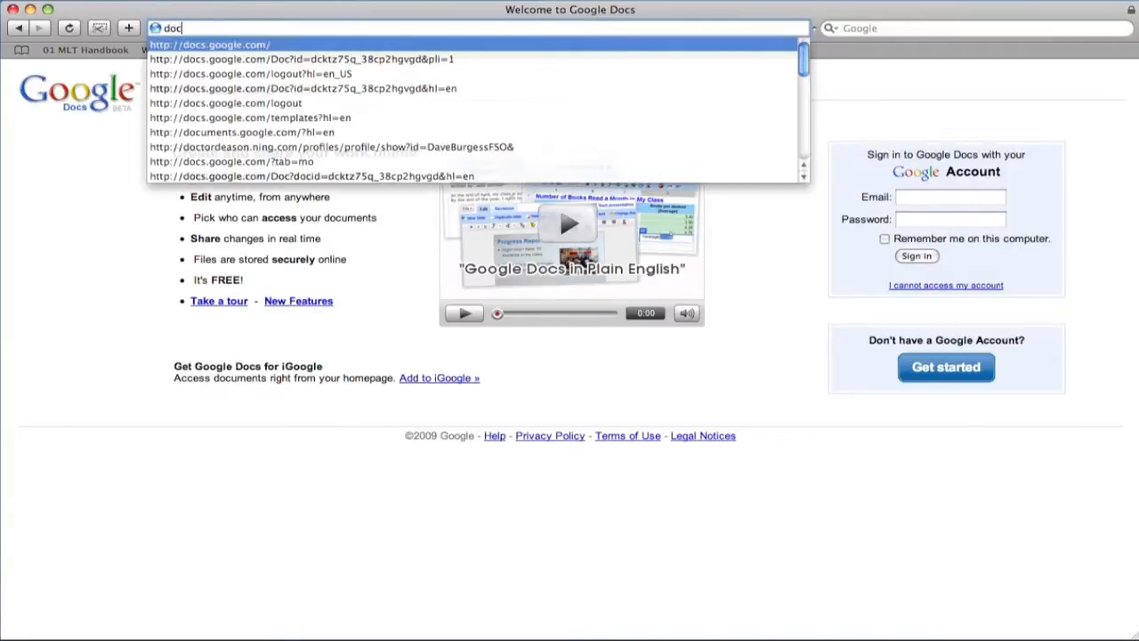
Load docs.google.com in Safari's address bar.
{"action": "type", "text": "com"}
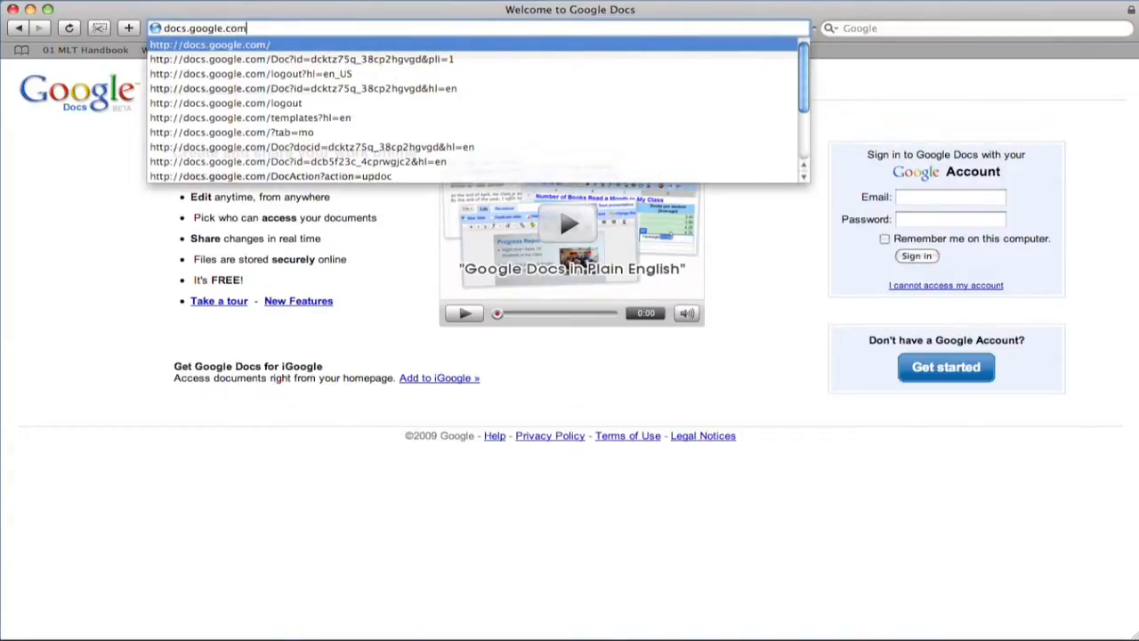
{"action": "key", "text": "Return"}
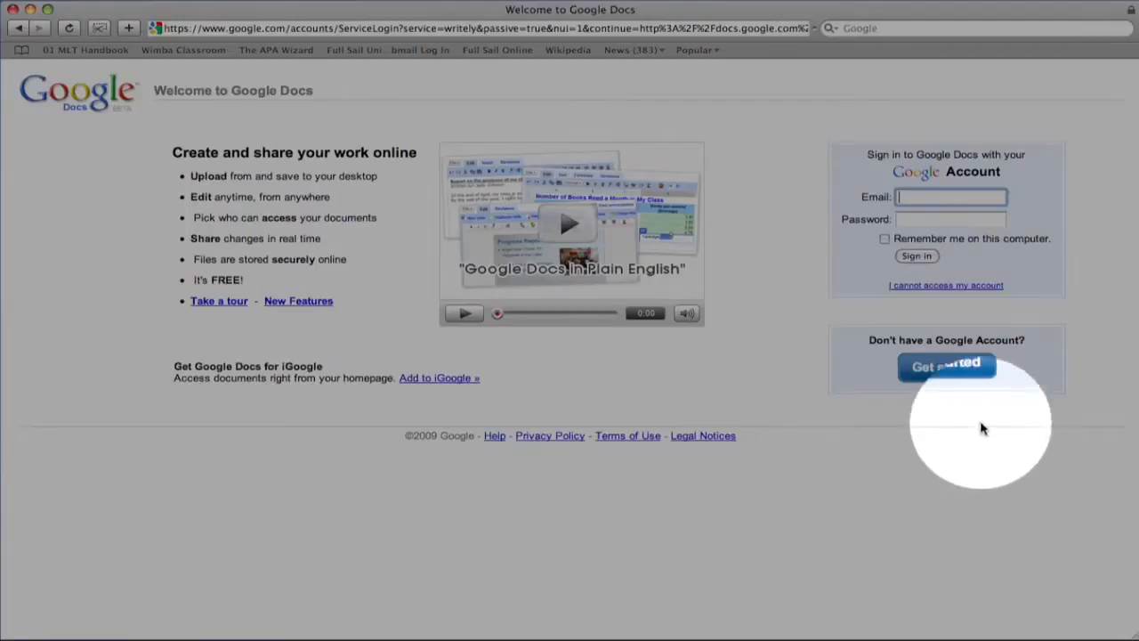
Create a Google account by entering e-mail, password, re-entered password and verification word, and accepting the terms.
{"action": "left_click", "coordinate": [953, 374]}
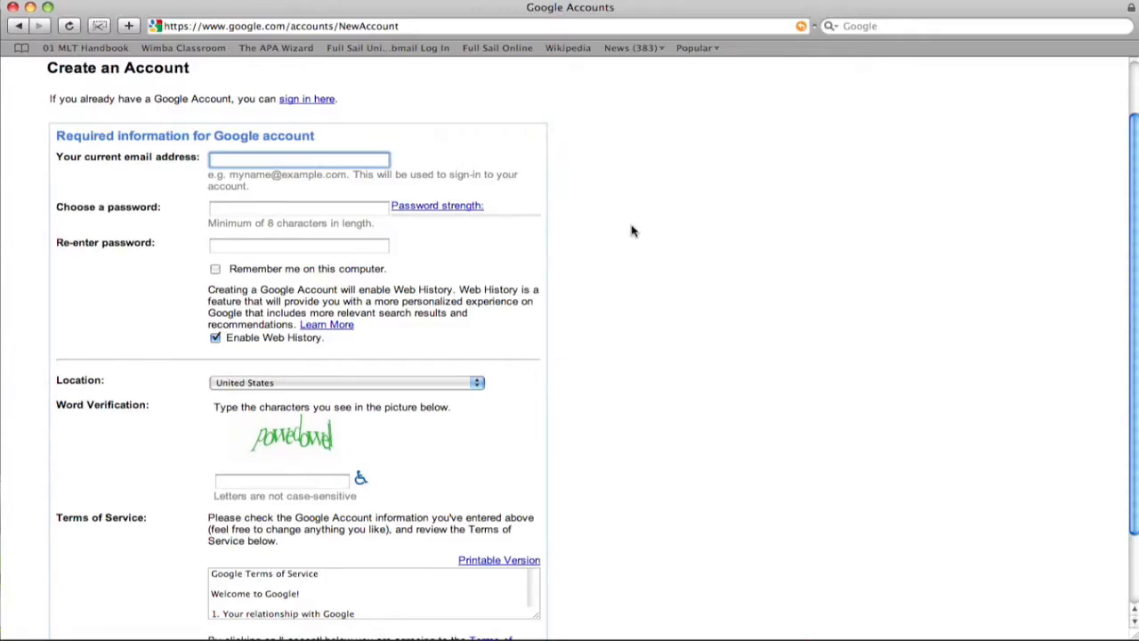
{"action": "scroll", "coordinate": [632, 231], "scroll_direction": "down", "scroll_amount": 1}
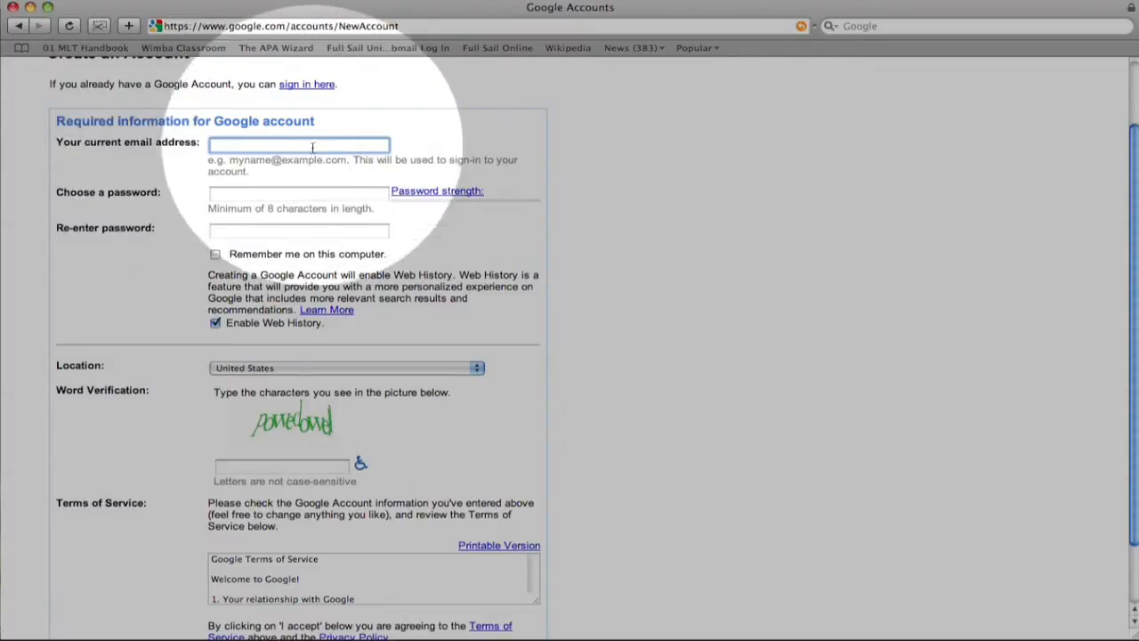
{"action": "left_click", "coordinate": [294, 193]}
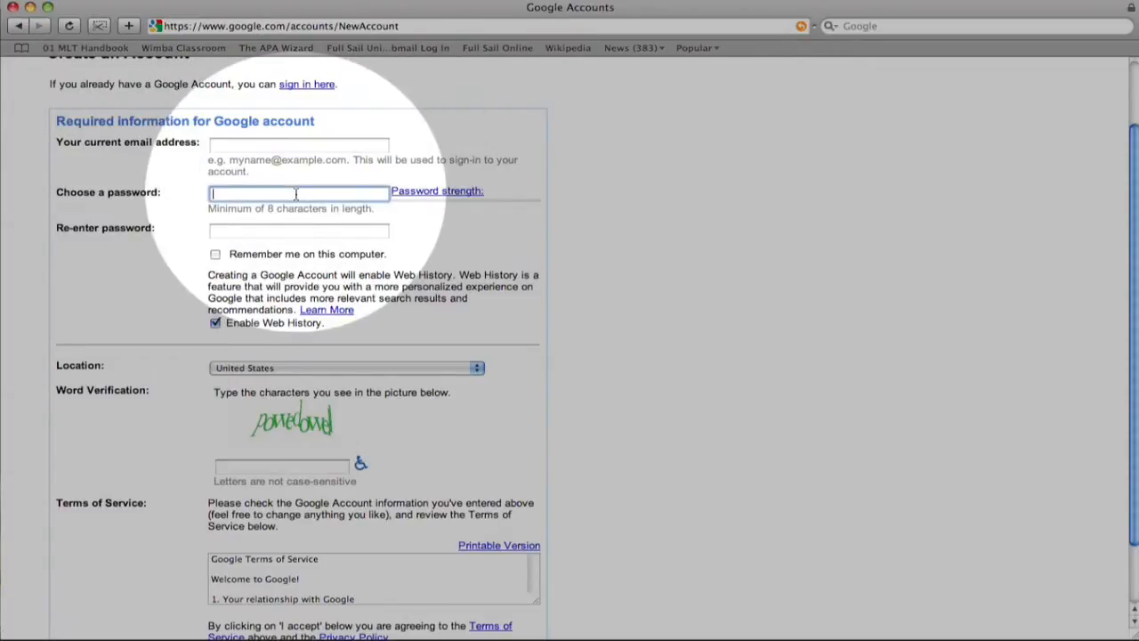
{"action": "scroll", "coordinate": [501, 218], "scroll_direction": "down", "scroll_amount": 1}
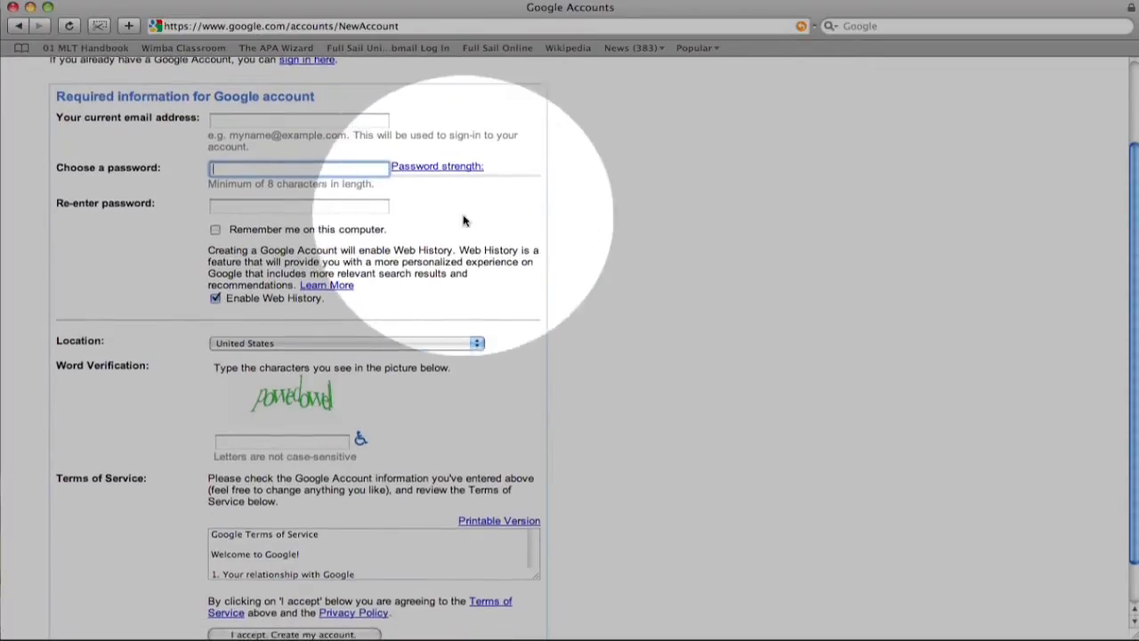
{"action": "left_click", "coordinate": [350, 208]}
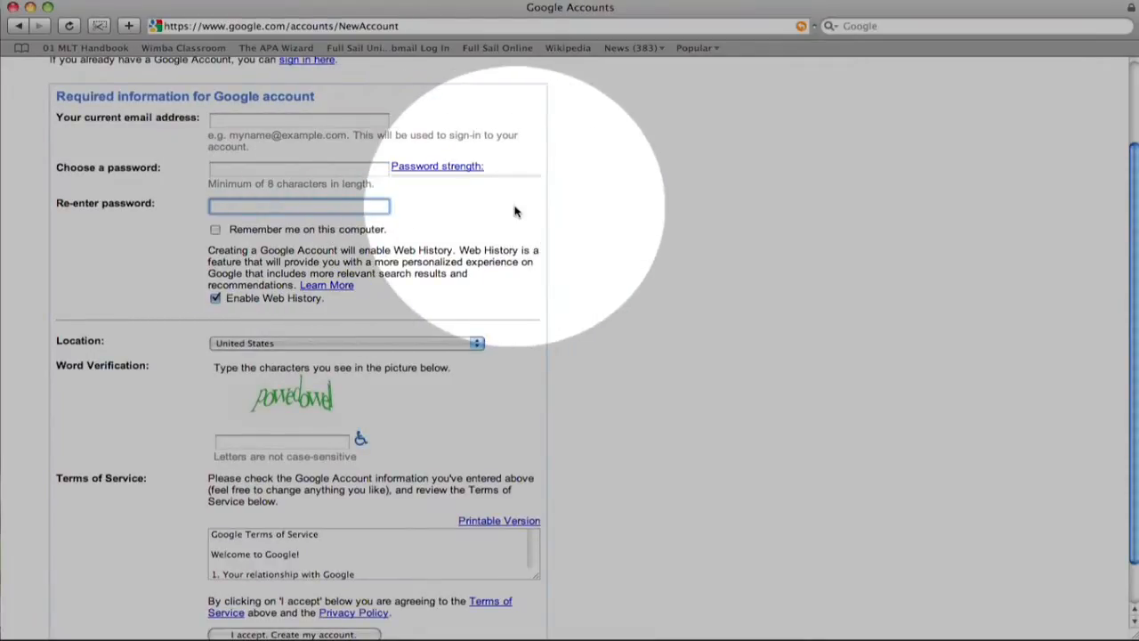
{"action": "scroll", "coordinate": [515, 211], "scroll_direction": "down", "scroll_amount": 2}
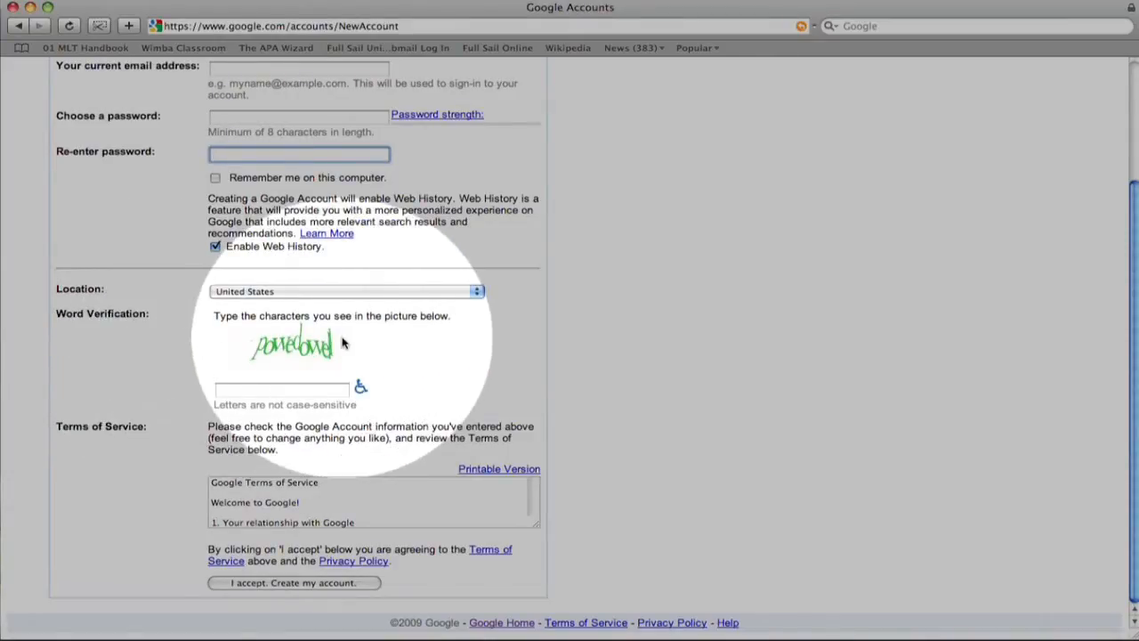
{"action": "left_click", "coordinate": [277, 389]}
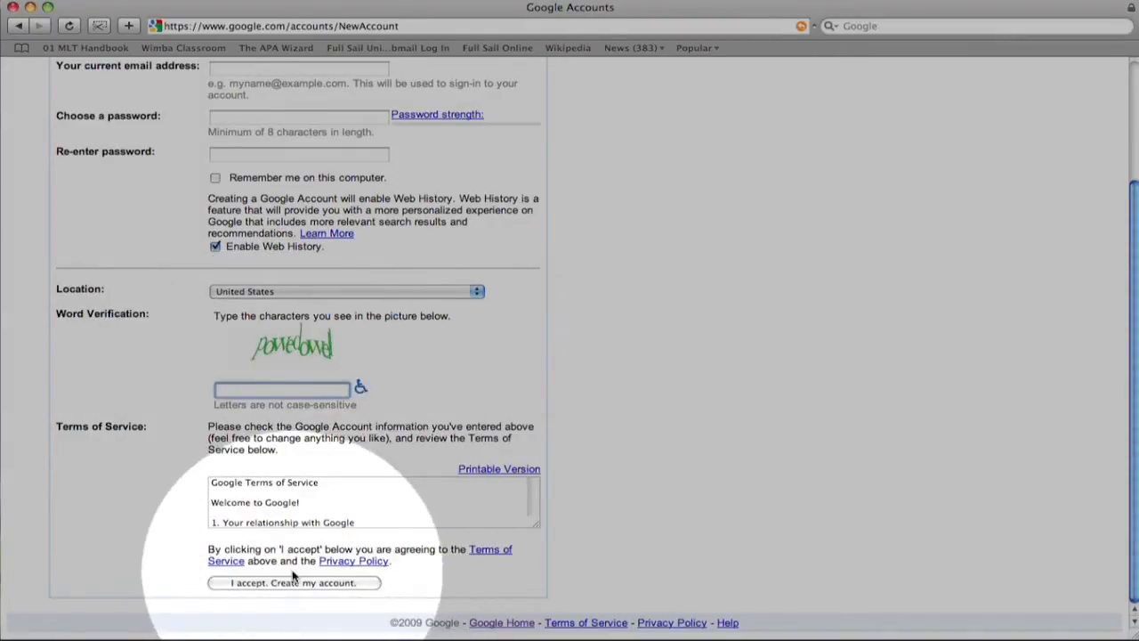
{"action": "left_click", "coordinate": [360, 585]}
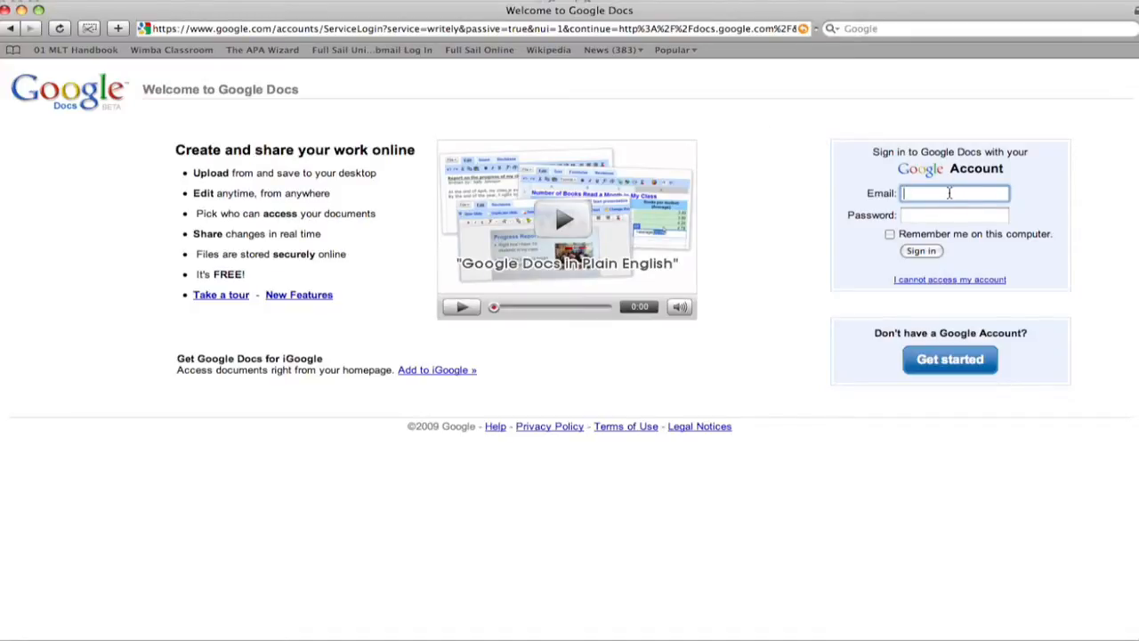
Sign in to Google Docs with the new account's e-mail and password.
{"action": "left_click", "coordinate": [954, 215]}
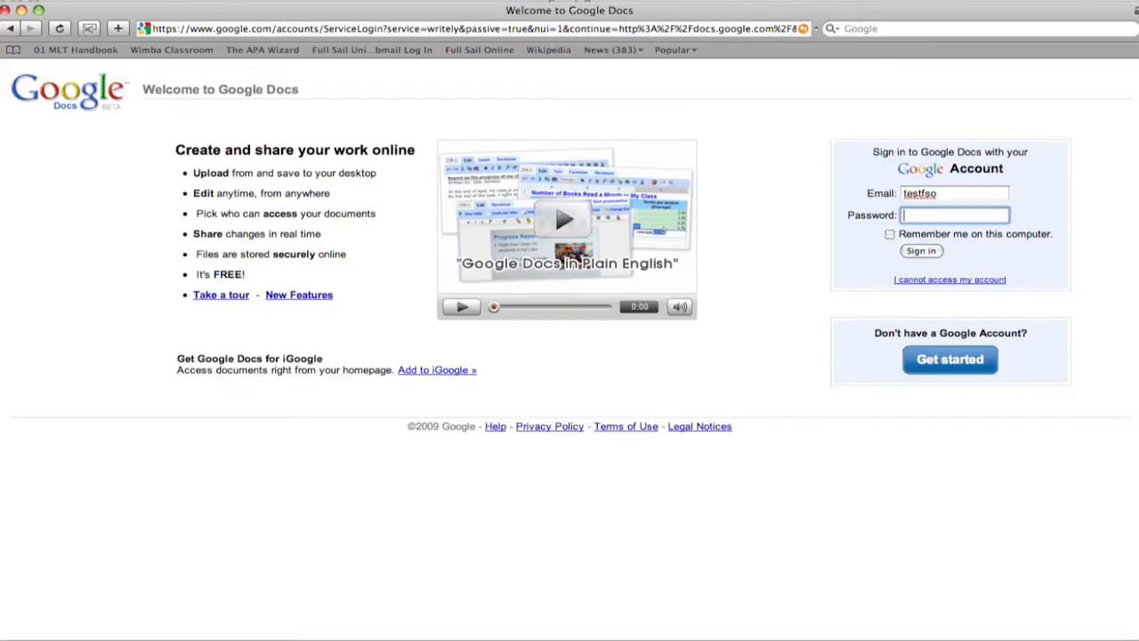
{"action": "type", "text": "•••••••••••"}
{"action": "left_click", "coordinate": [920, 251]}
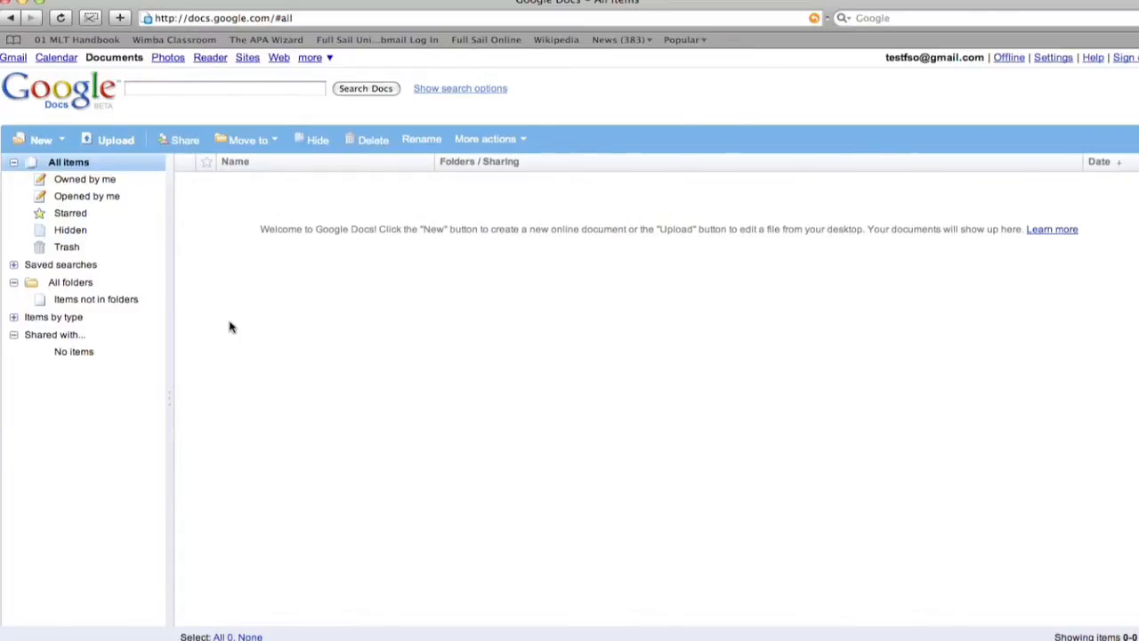
Create a blank spreadsheet from the New menu and bring up its Save naming prompt.
{"action": "left_click", "coordinate": [57, 139]}
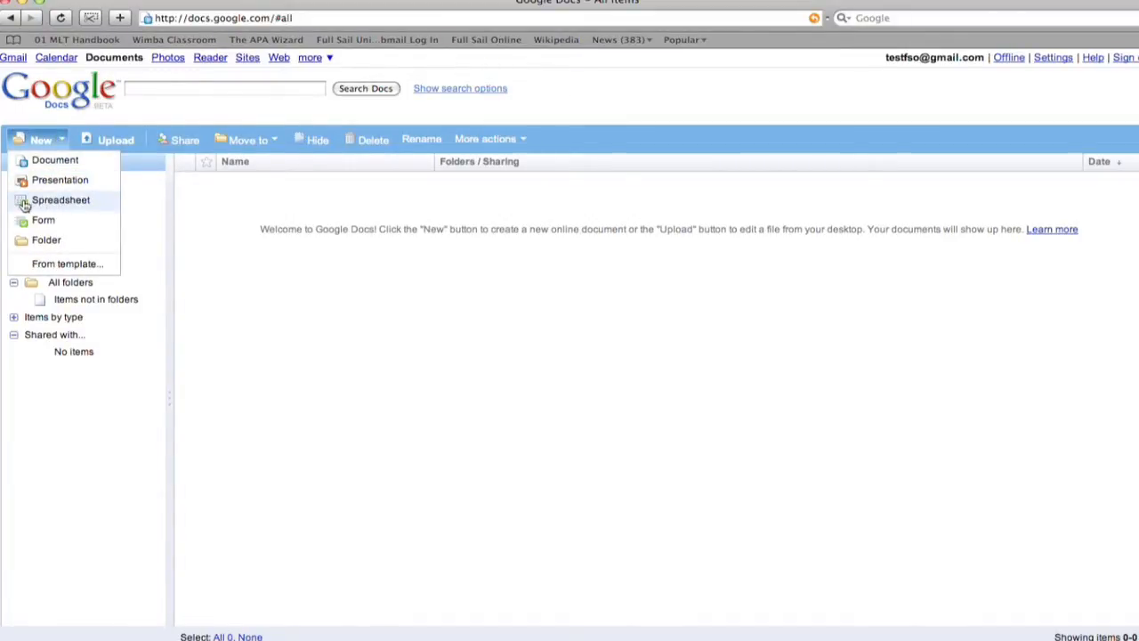
{"action": "left_click", "coordinate": [78, 205]}
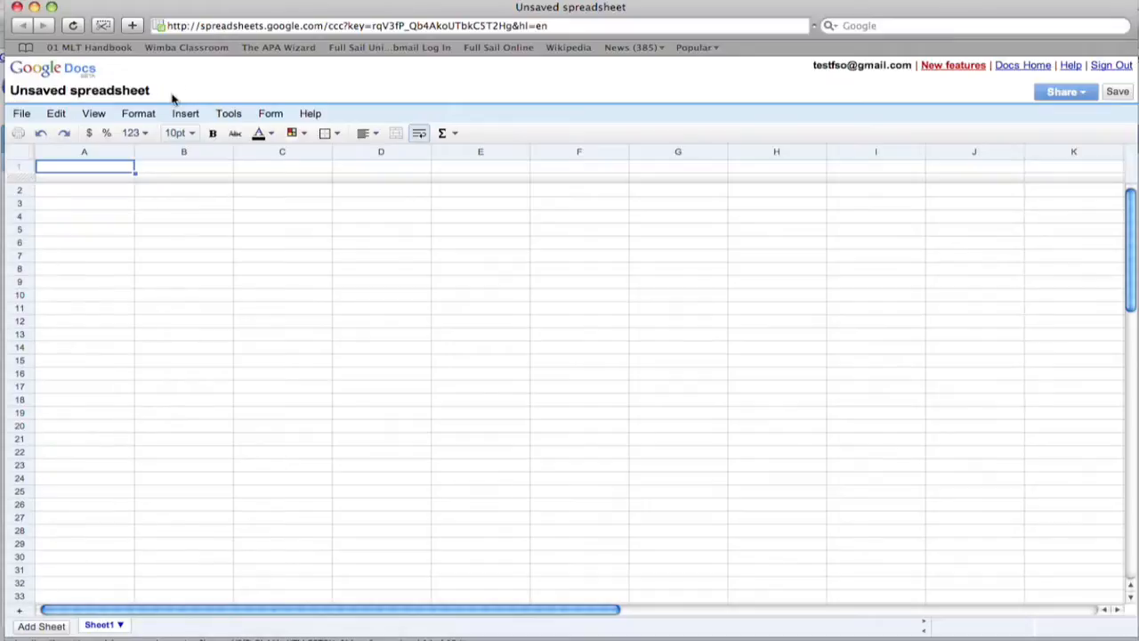
{"action": "left_click", "coordinate": [81, 94]}
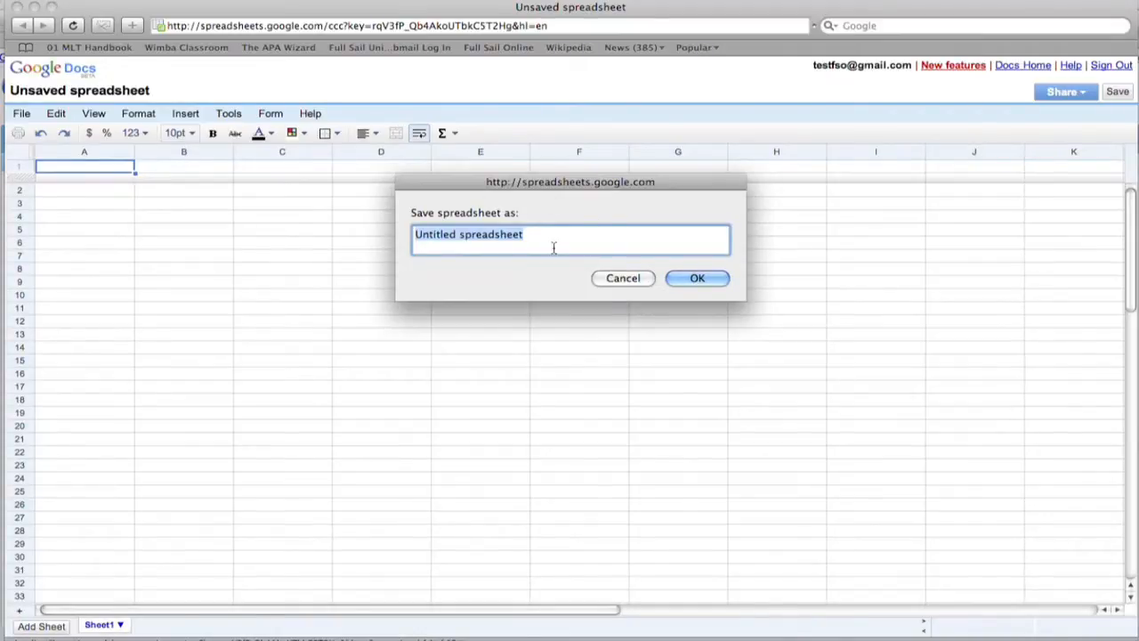
Name the spreadsheet 'MY SPREADSHEET' and save it.
{"action": "type", "text": "MY"}
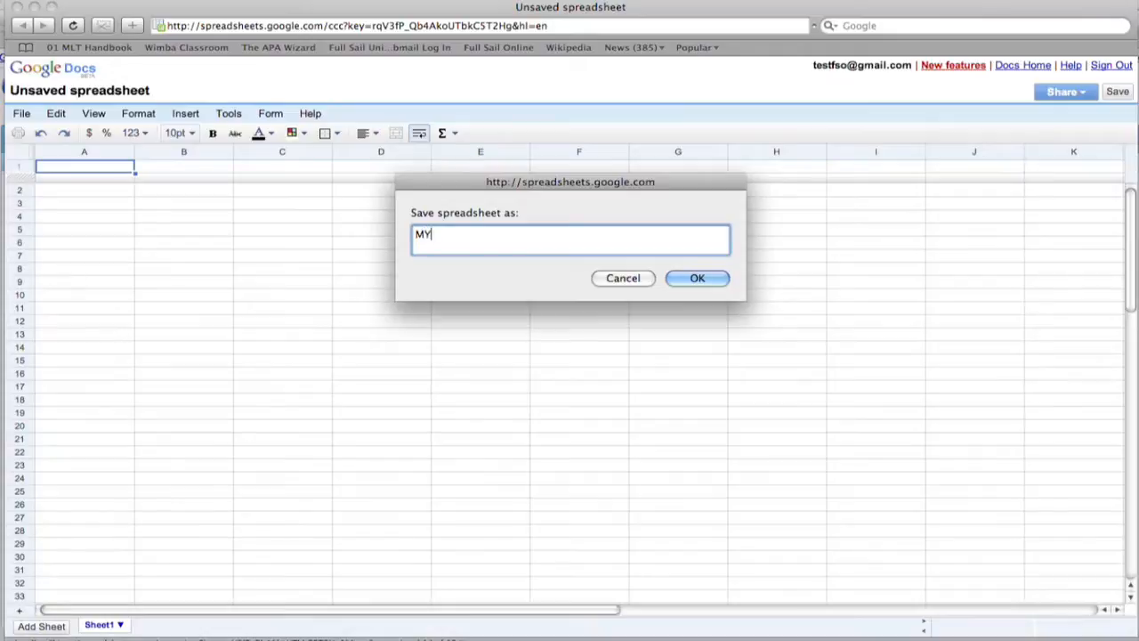
{"action": "type", "text": " SPREADSHEET"}
{"action": "left_click", "coordinate": [720, 283]}
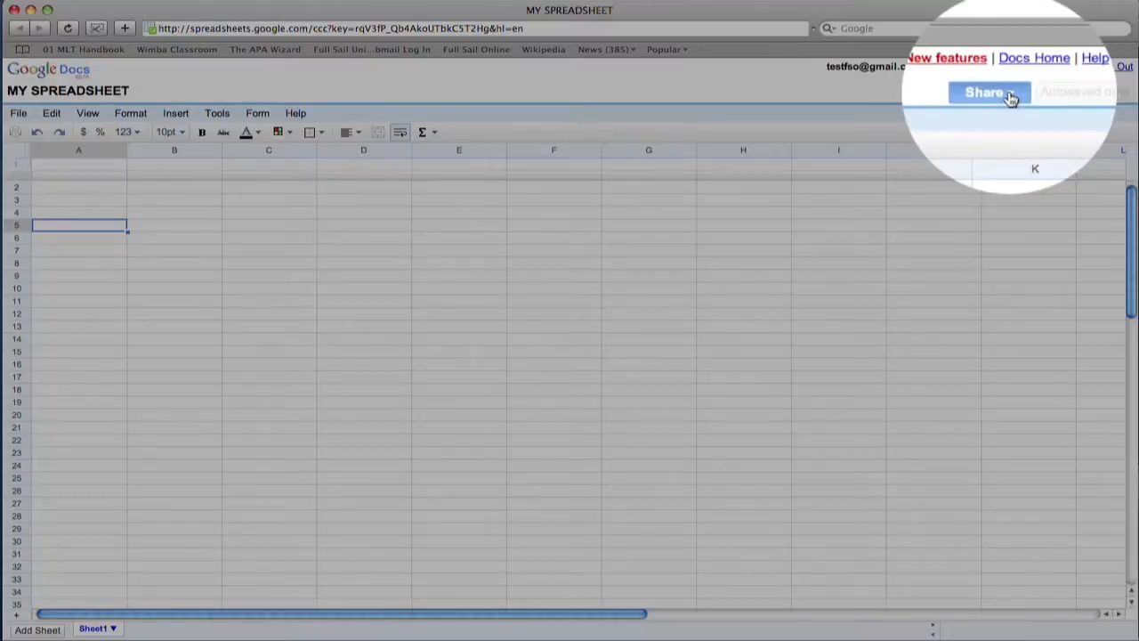
Invite the instructor's e-mail as an editor with the message 'Here is my spreadsheet' and send it.
{"action": "left_click", "coordinate": [1012, 97]}
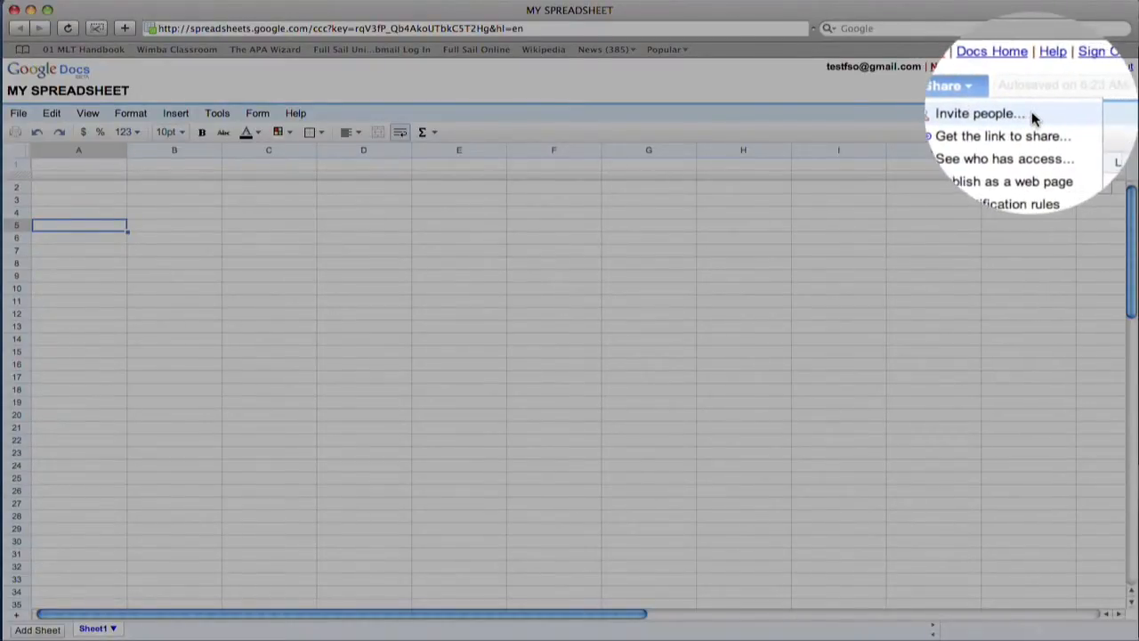
{"action": "left_click", "coordinate": [1036, 116]}
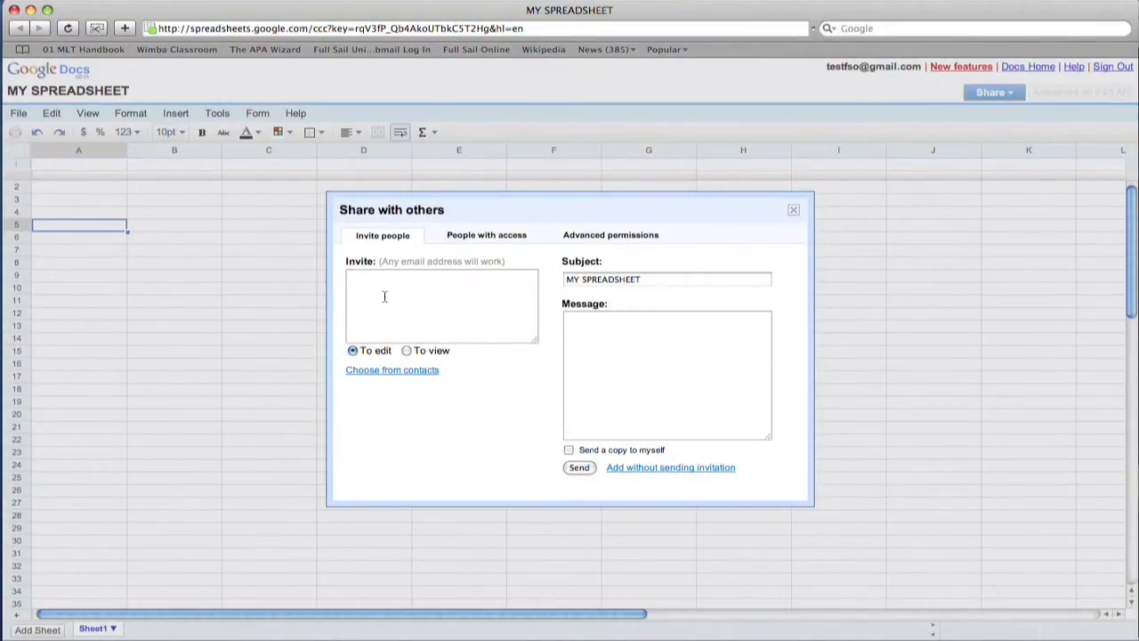
{"action": "left_click", "coordinate": [381, 287]}
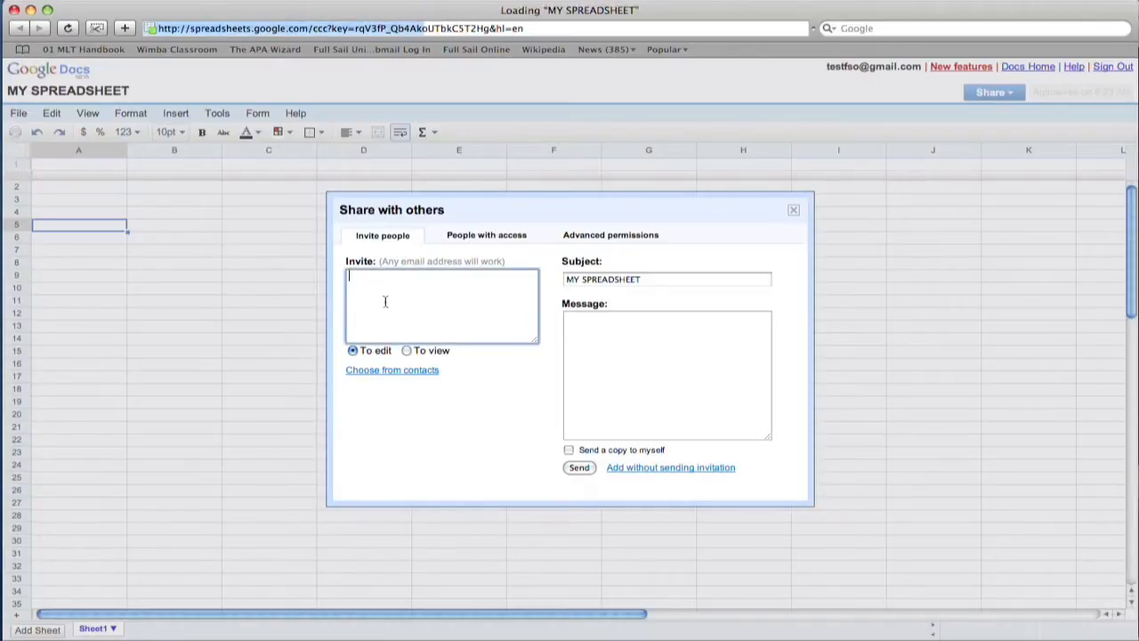
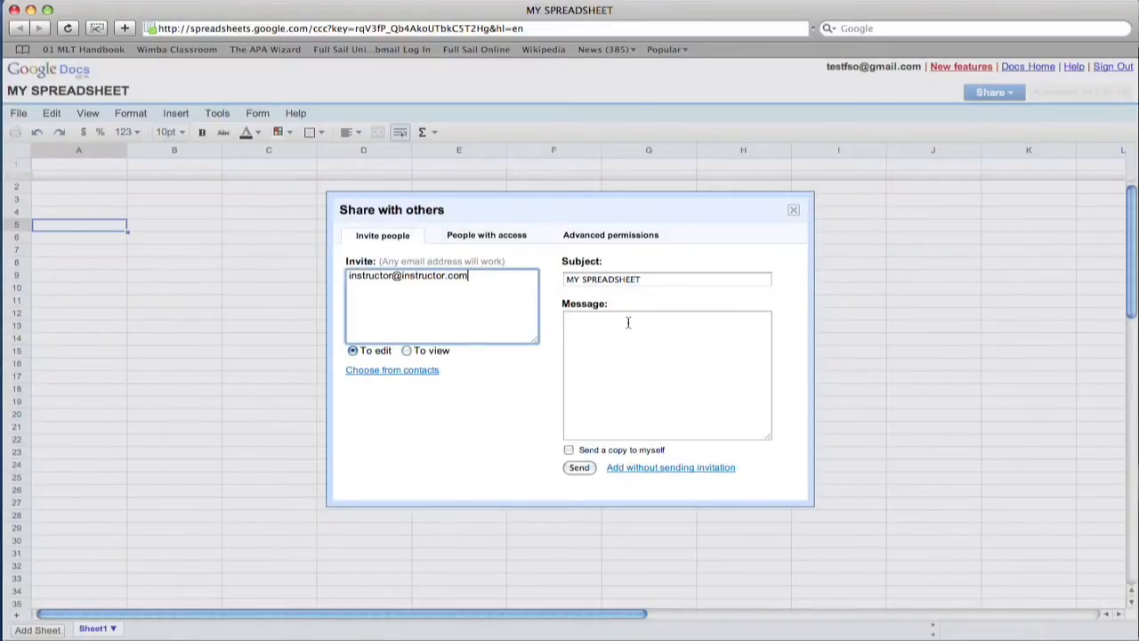
{"action": "left_click", "coordinate": [629, 322]}
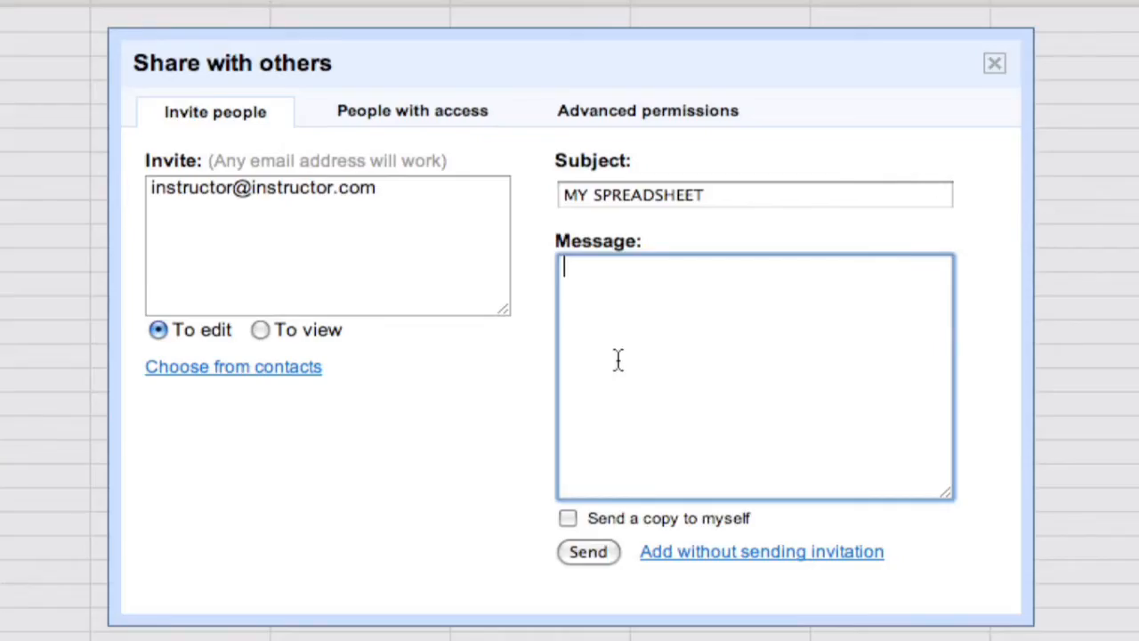
{"action": "type", "text": "Here is my "}
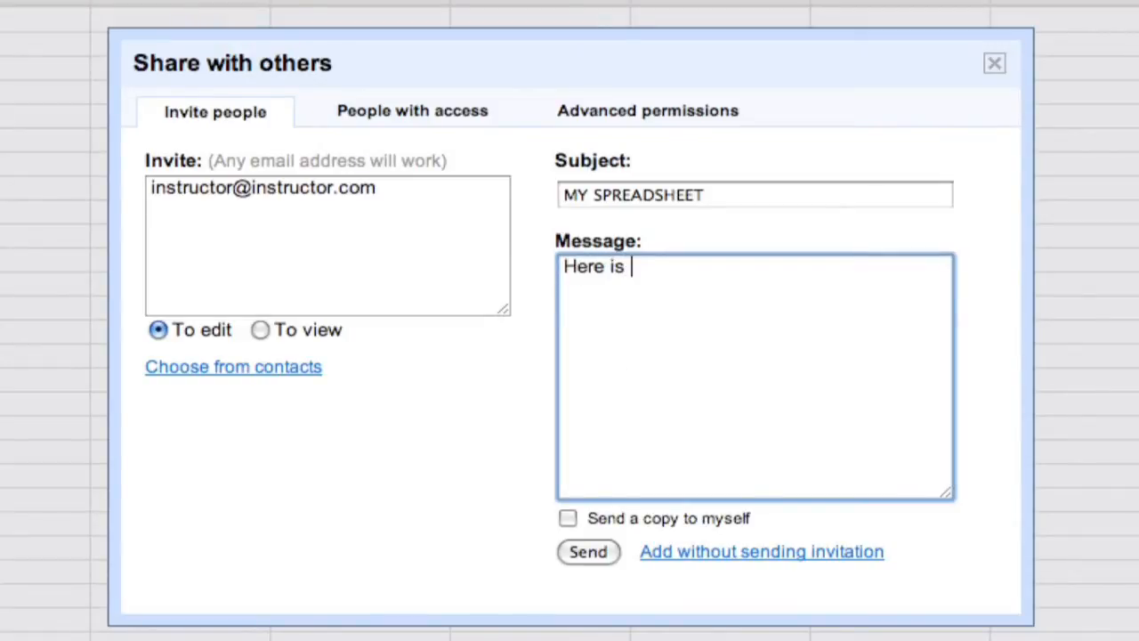
{"action": "type", "text": "spread"}
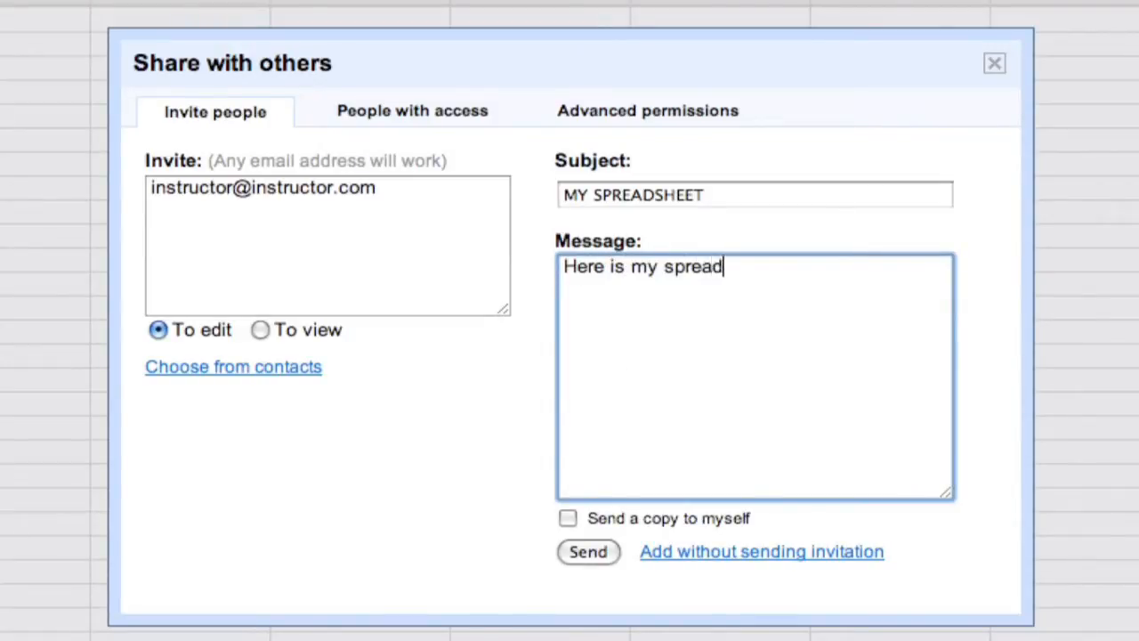
{"action": "type", "text": "sheet"}
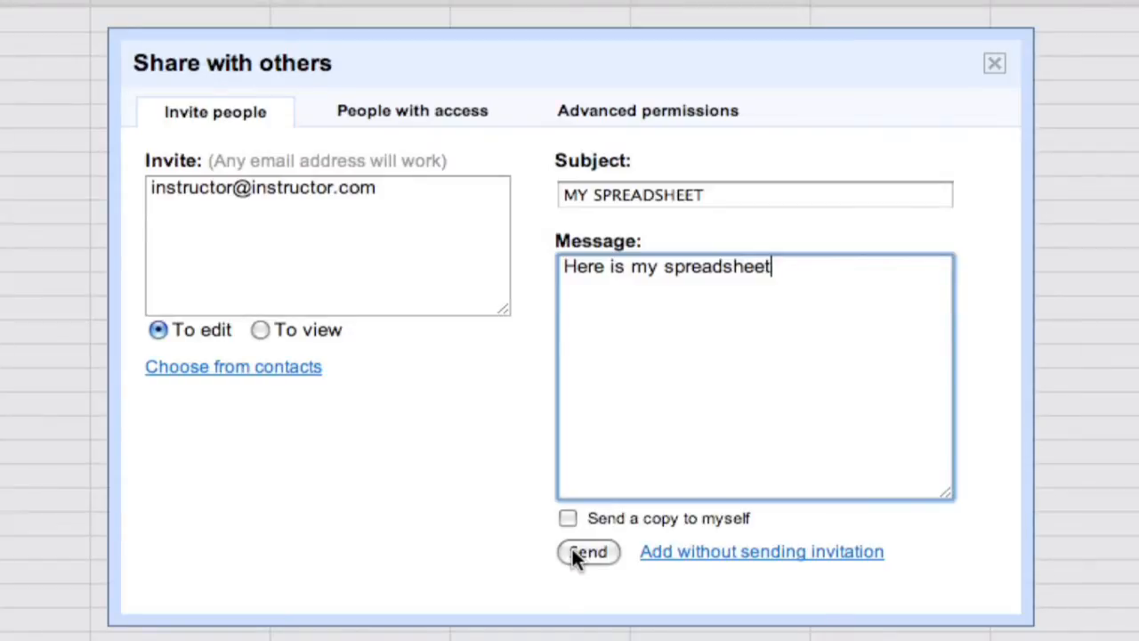
{"action": "left_click", "coordinate": [574, 551]}
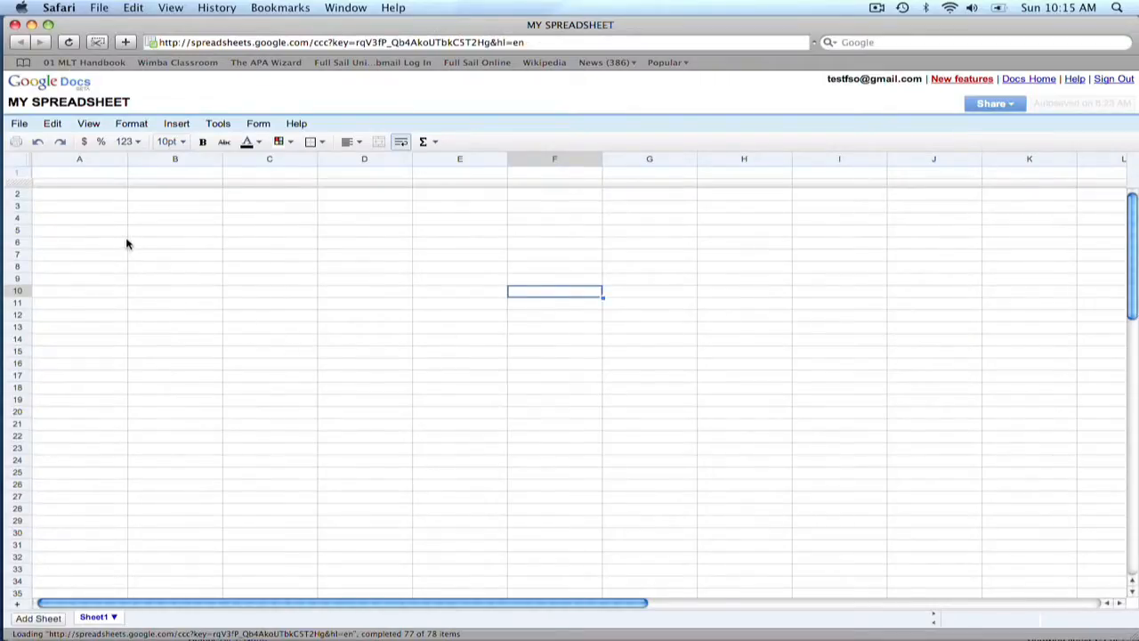
{"action": "left_click", "coordinate": [89, 210]}
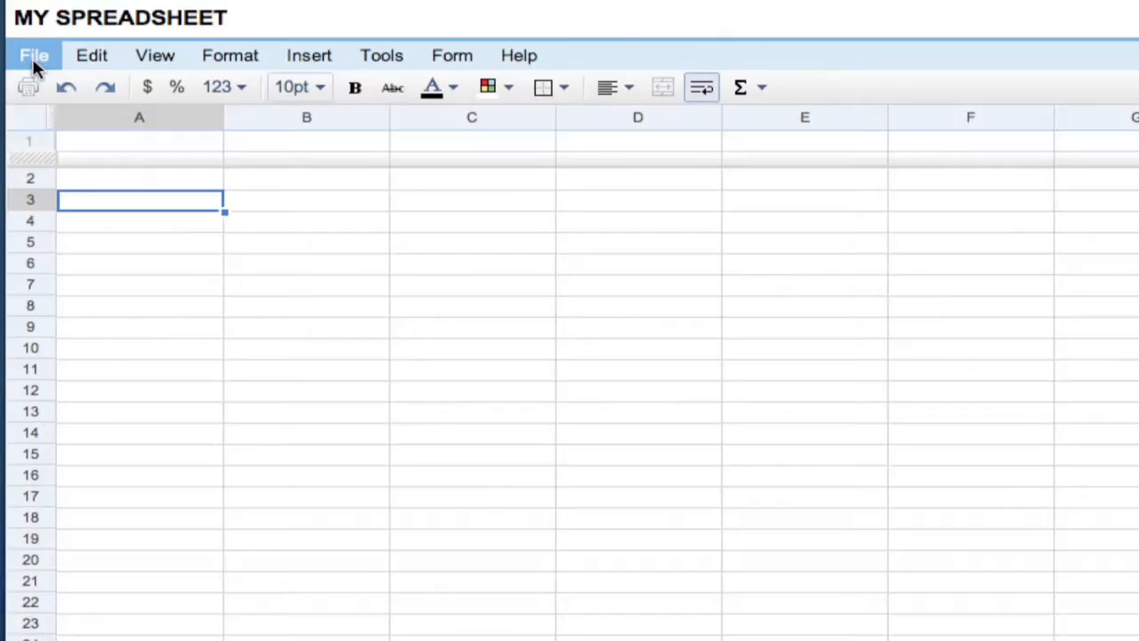
{"action": "left_click", "coordinate": [19, 124]}
{"action": "mouse_move", "coordinate": [88, 54]}
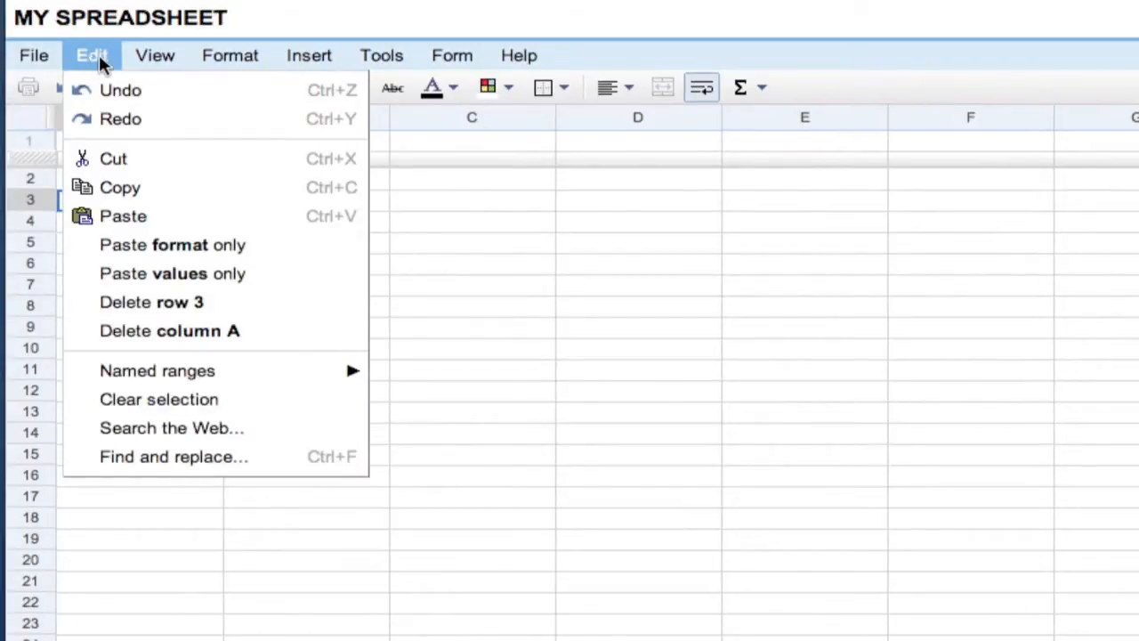
{"action": "mouse_move", "coordinate": [158, 56]}
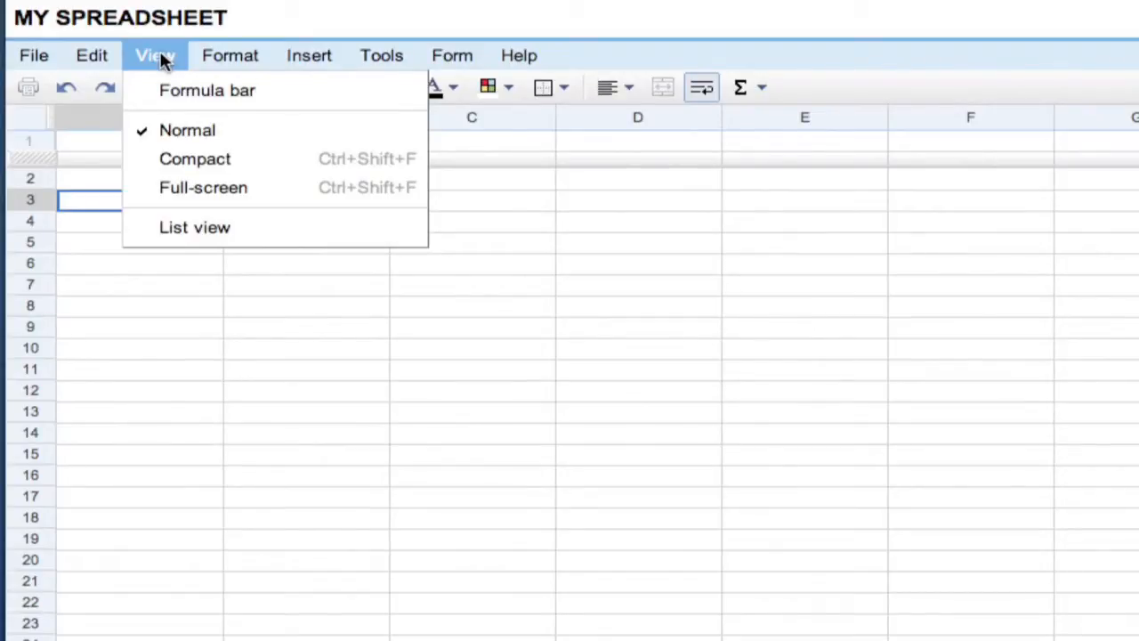
{"action": "mouse_move", "coordinate": [216, 57]}
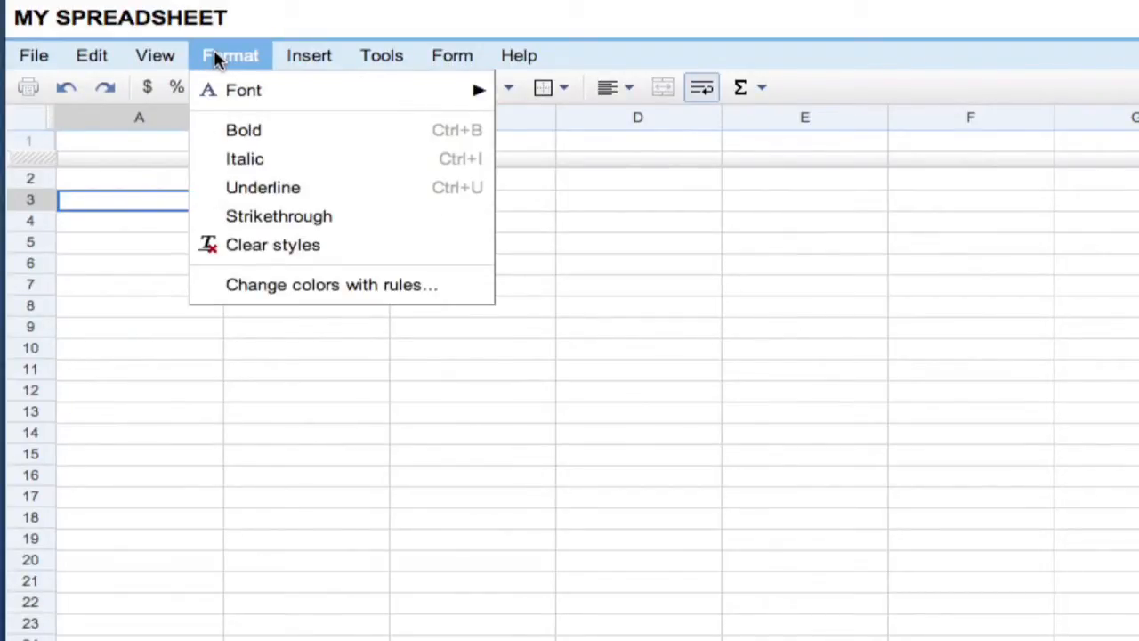
{"action": "mouse_move", "coordinate": [245, 95]}
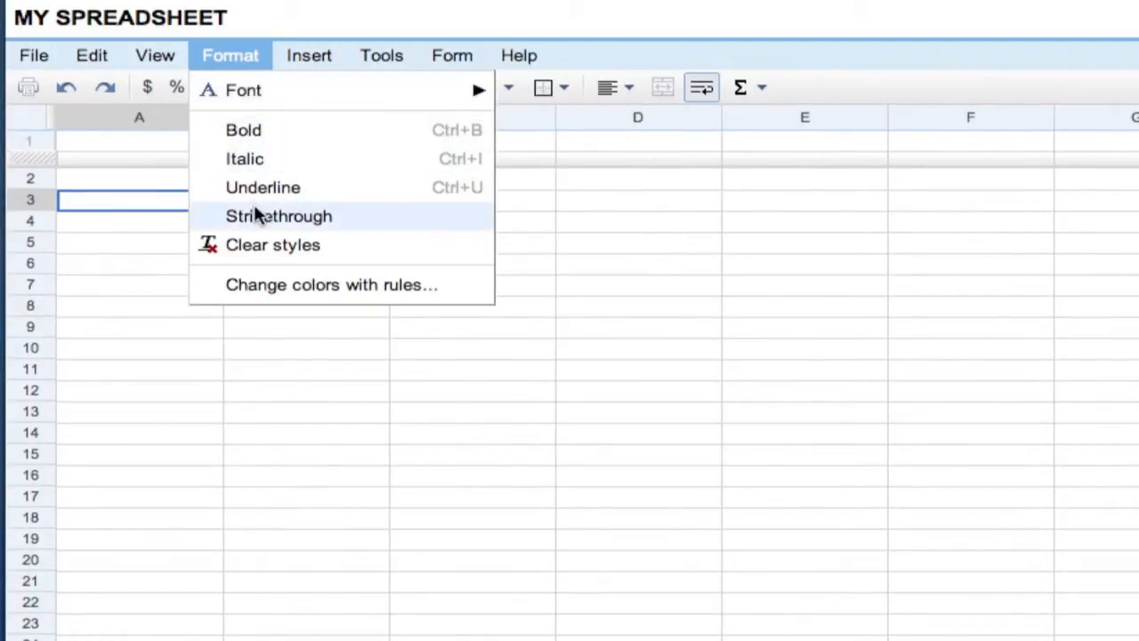
{"action": "mouse_move", "coordinate": [327, 53]}
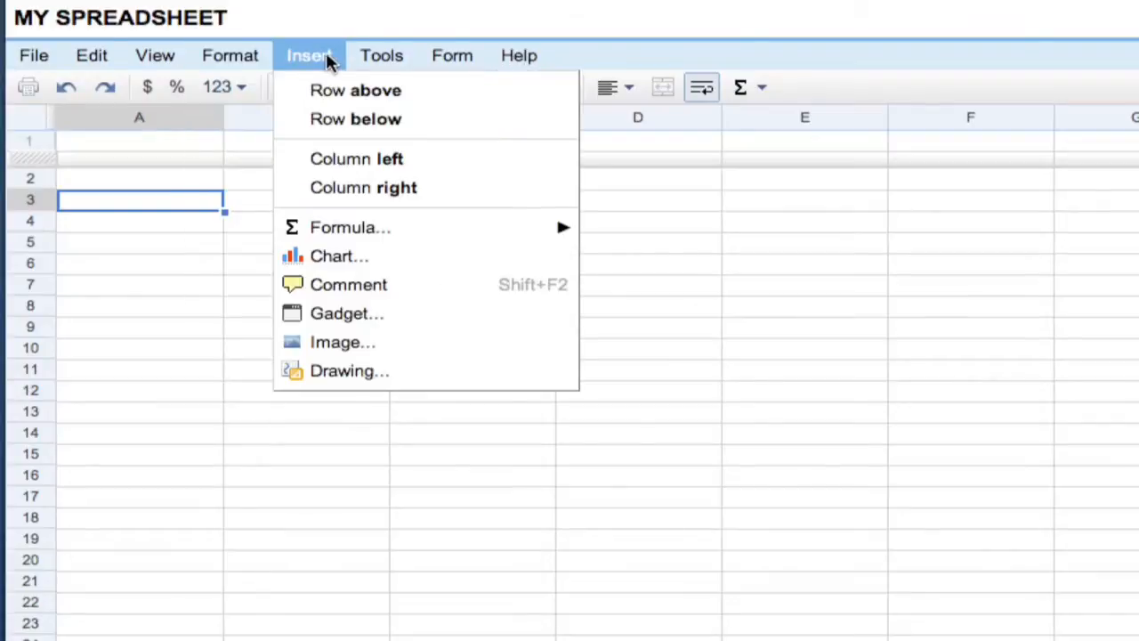
{"action": "left_click", "coordinate": [320, 89]}
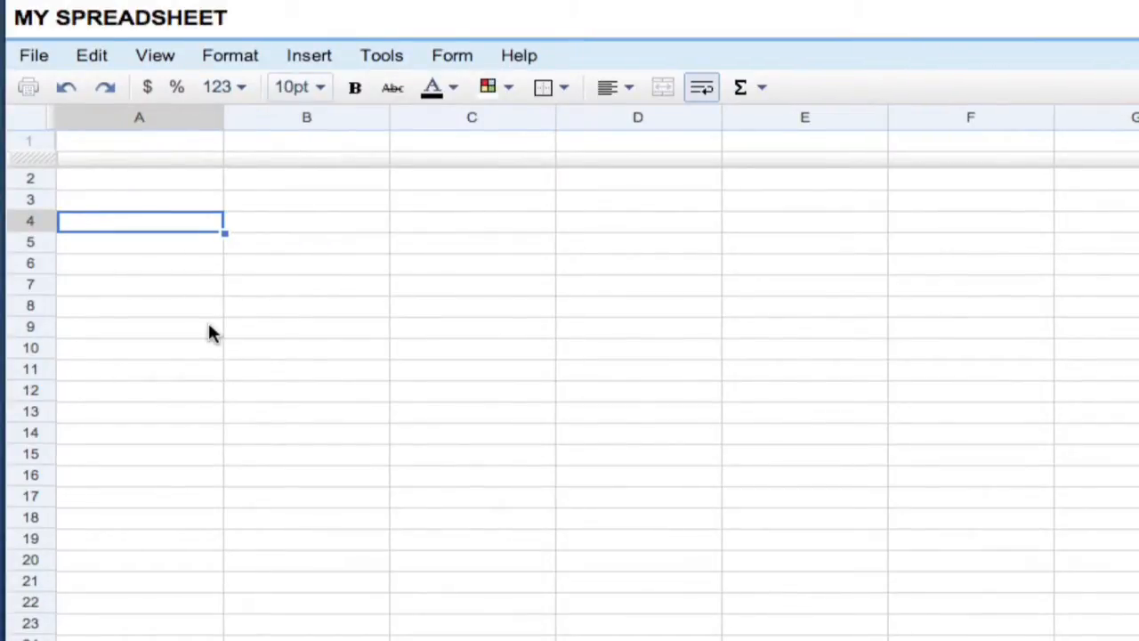
{"action": "left_click", "coordinate": [180, 250]}
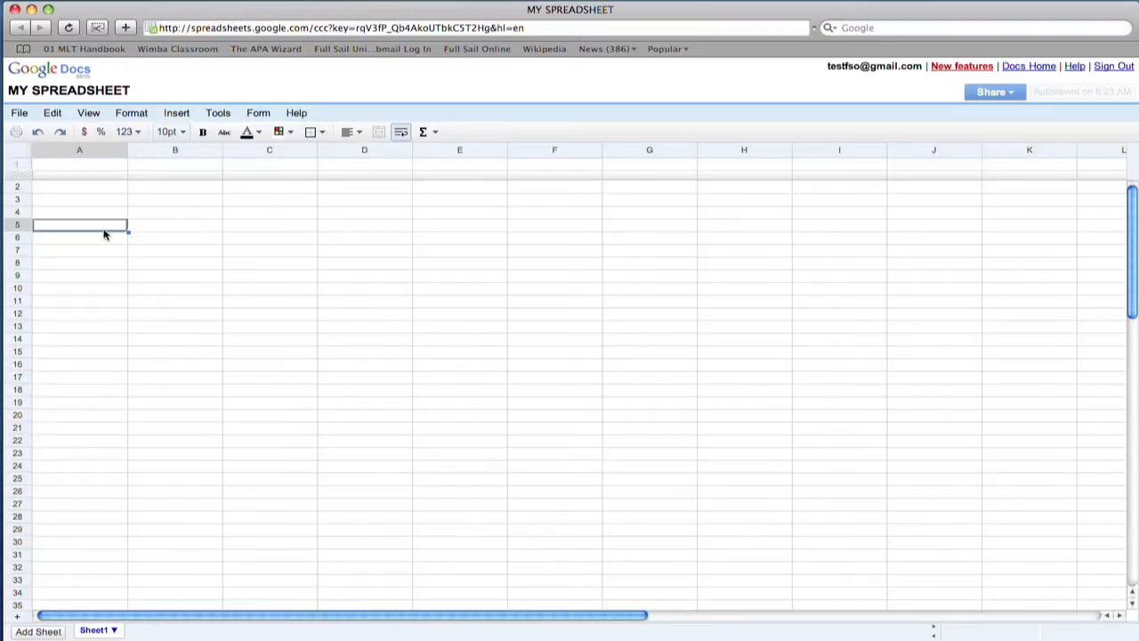
Enter the labels Item, Item 2, Item 3 and Item 4 in cells A4:A7.
{"action": "left_click", "coordinate": [107, 217]}
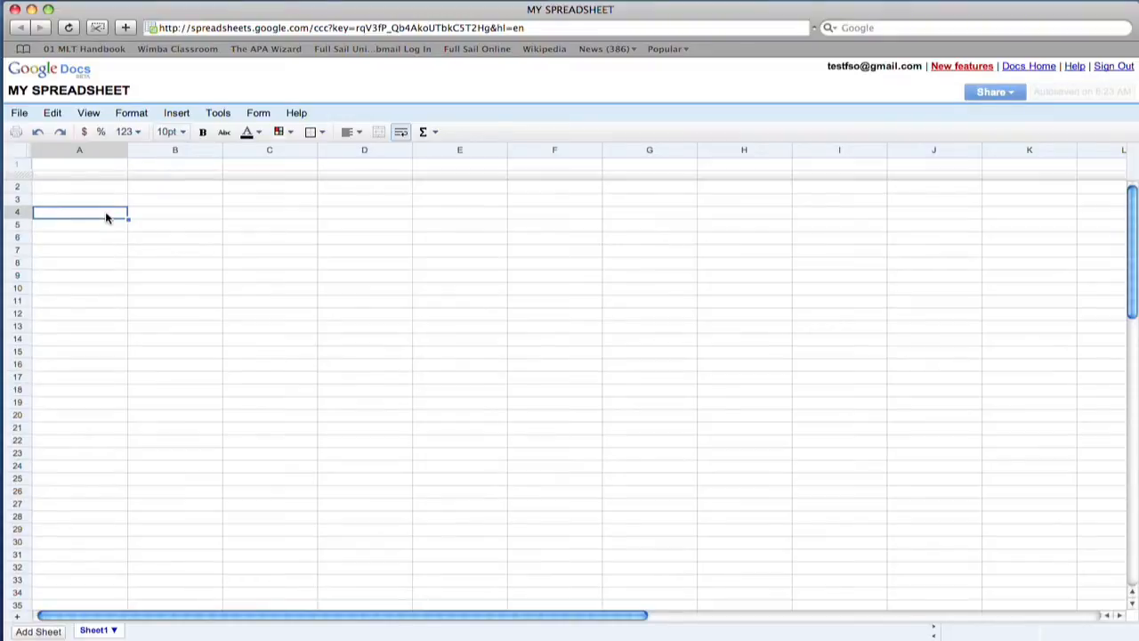
{"action": "left_click", "coordinate": [189, 216]}
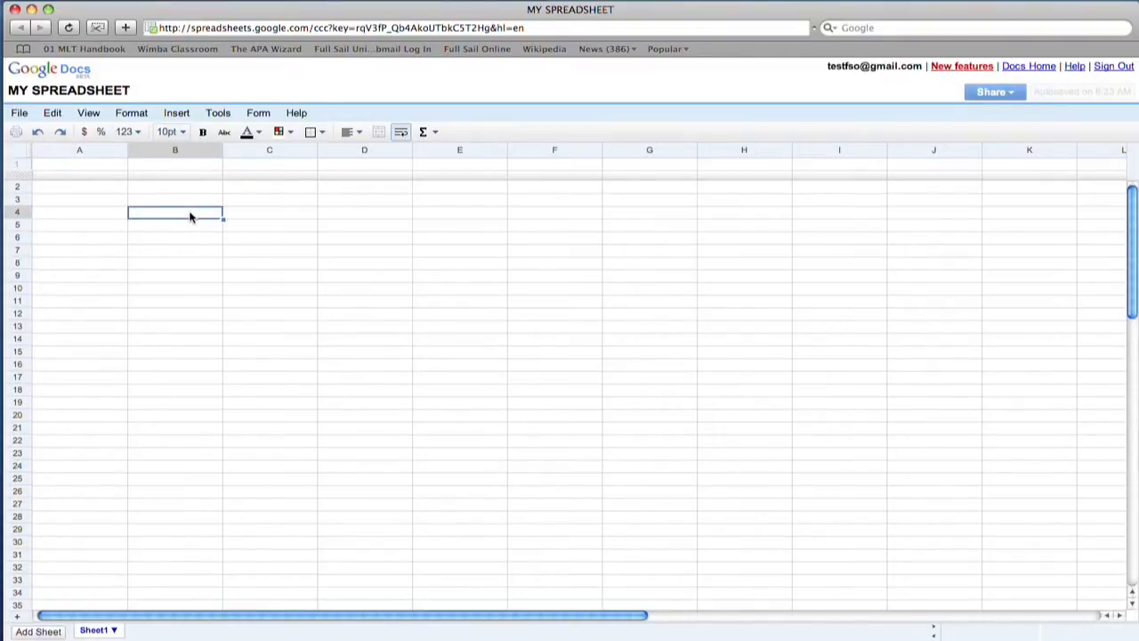
{"action": "left_click", "coordinate": [86, 217]}
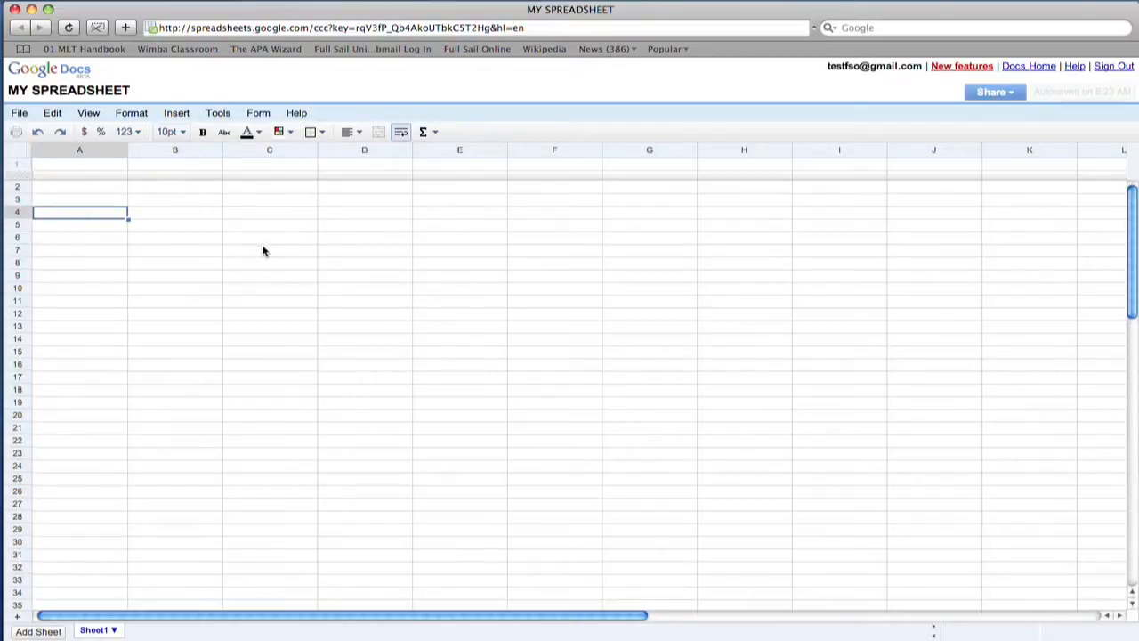
{"action": "type", "text": "Item"}
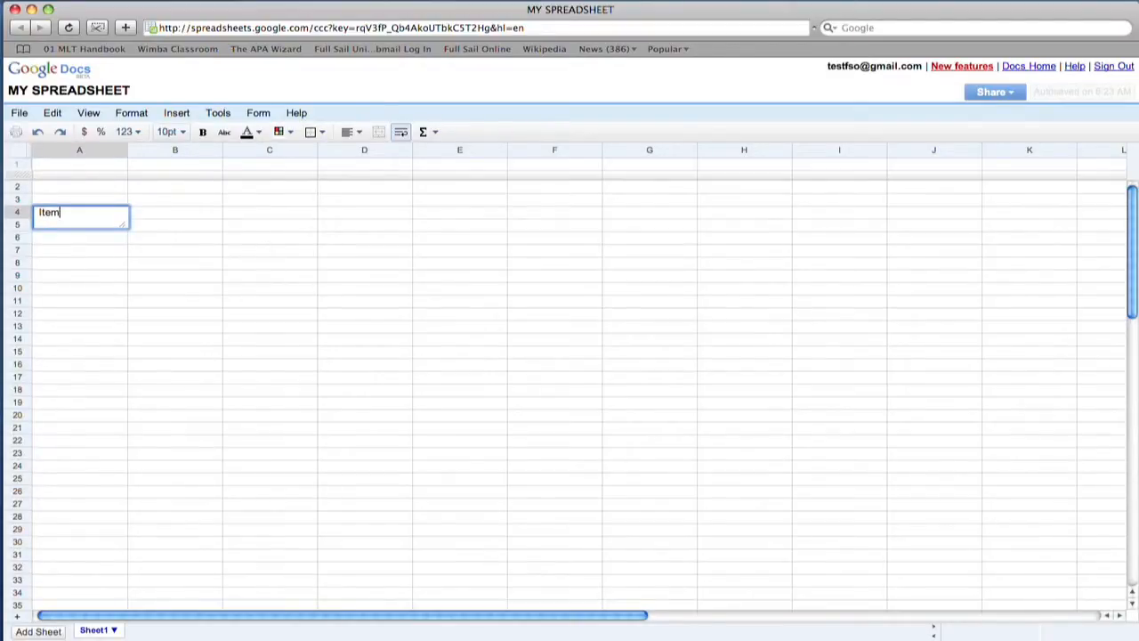
{"action": "key", "text": "Return"}
{"action": "type", "text": "Item 2"}
{"action": "key", "text": "Return"}
{"action": "type", "text": "Item 3"}
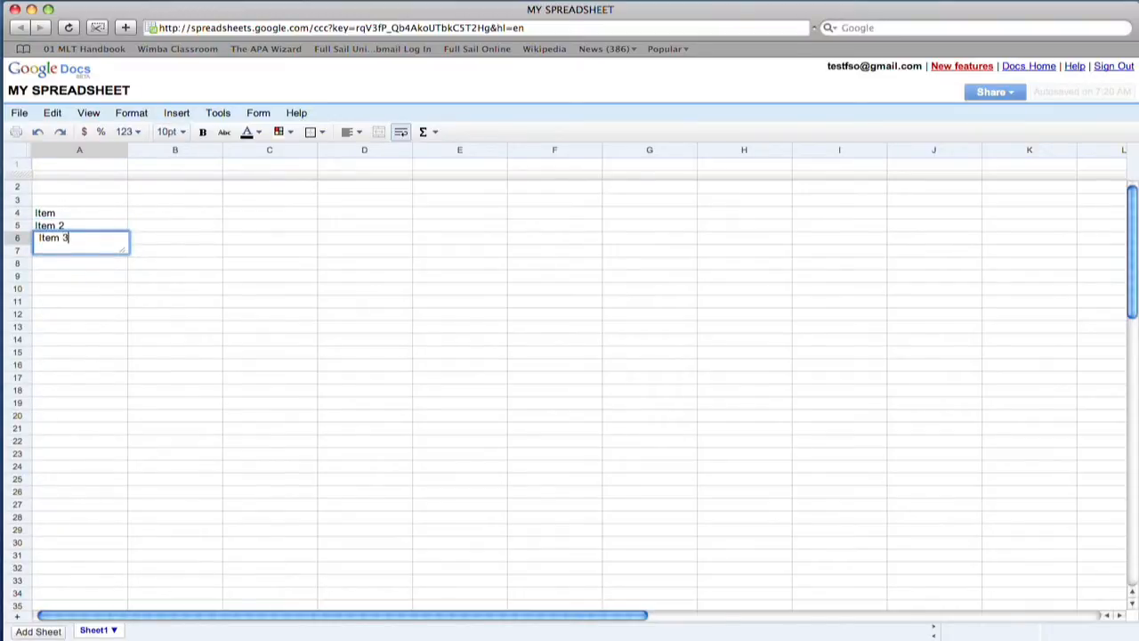
{"action": "key", "text": "Return"}
{"action": "type", "text": "Item 4"}
{"action": "key", "text": "Return"}
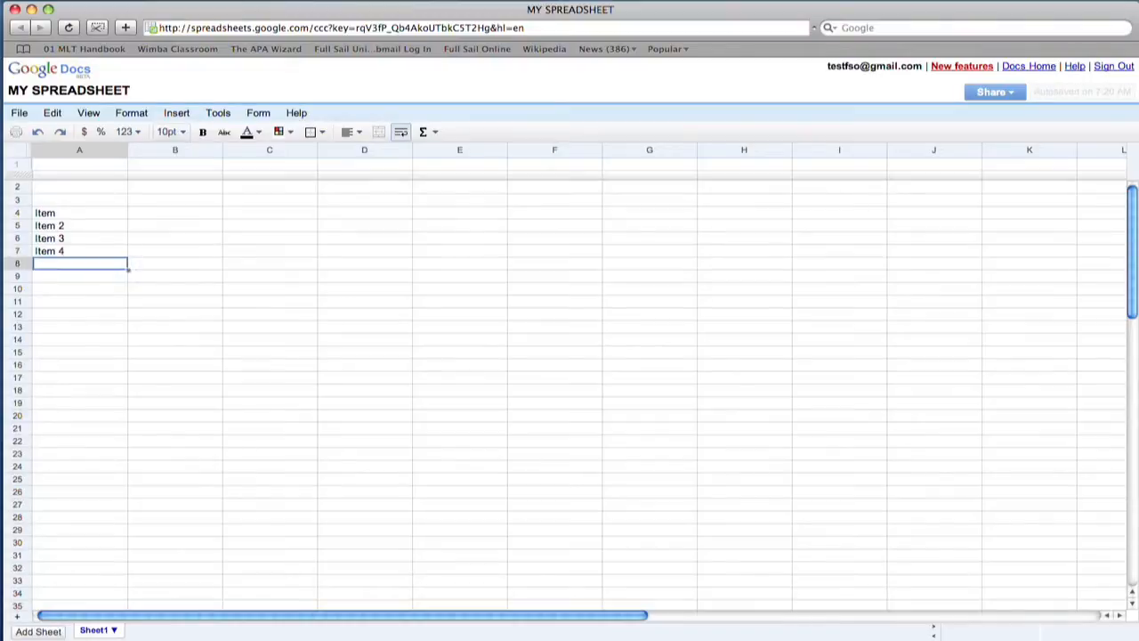
Enter the values 50, 40, 60 and 150 in cells B4:B7.
{"action": "left_click", "coordinate": [171, 225]}
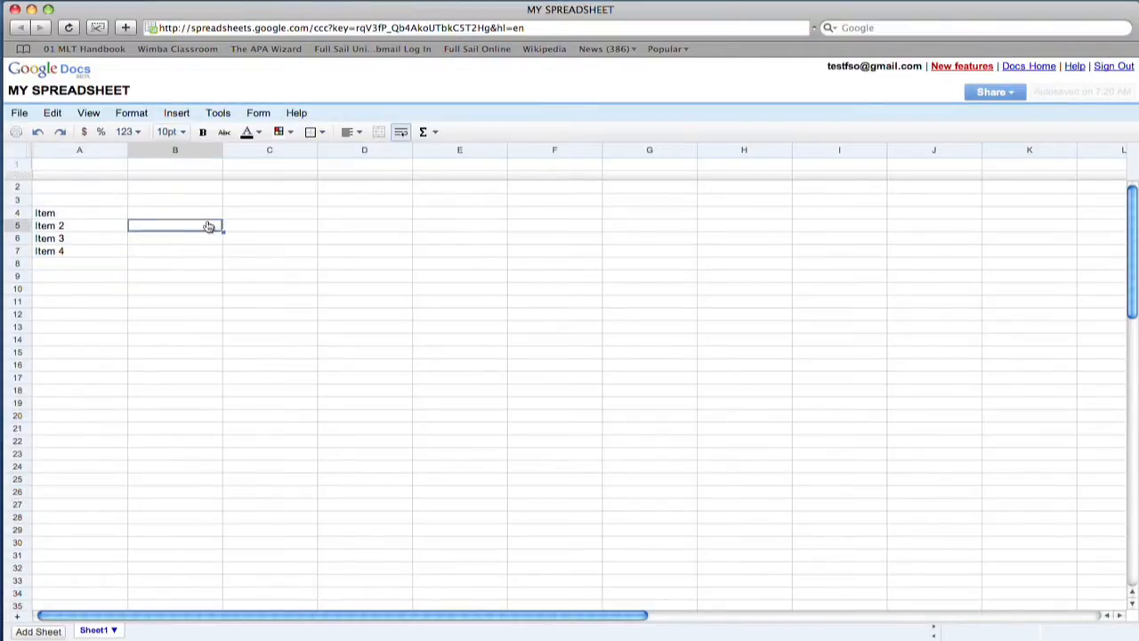
{"action": "left_click", "coordinate": [201, 214]}
{"action": "type", "text": "50"}
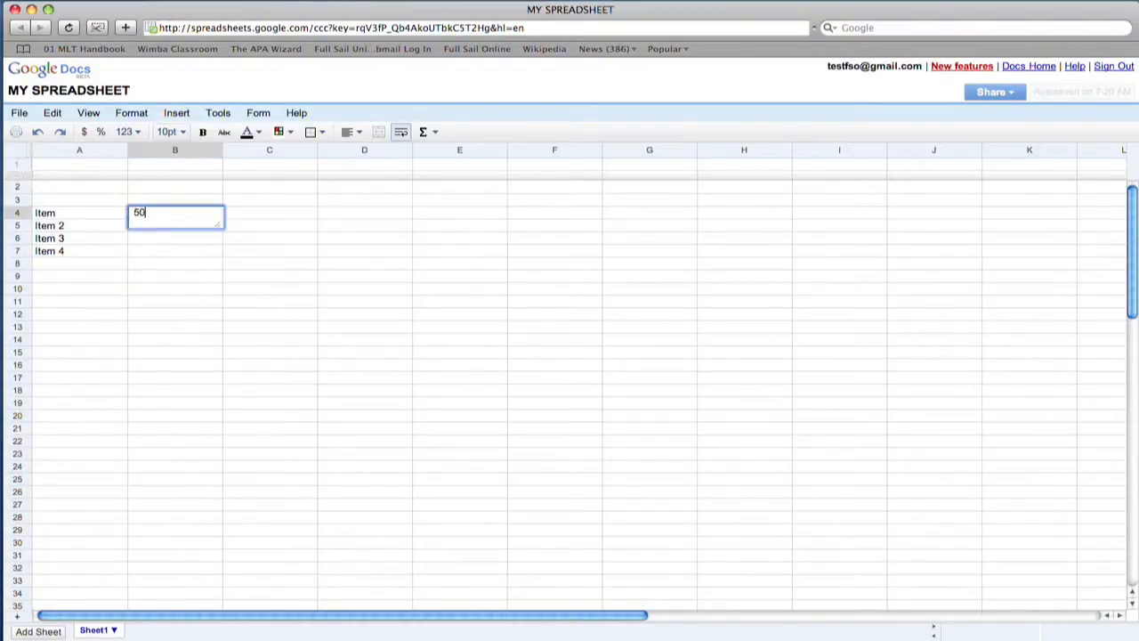
{"action": "key", "text": "Return"}
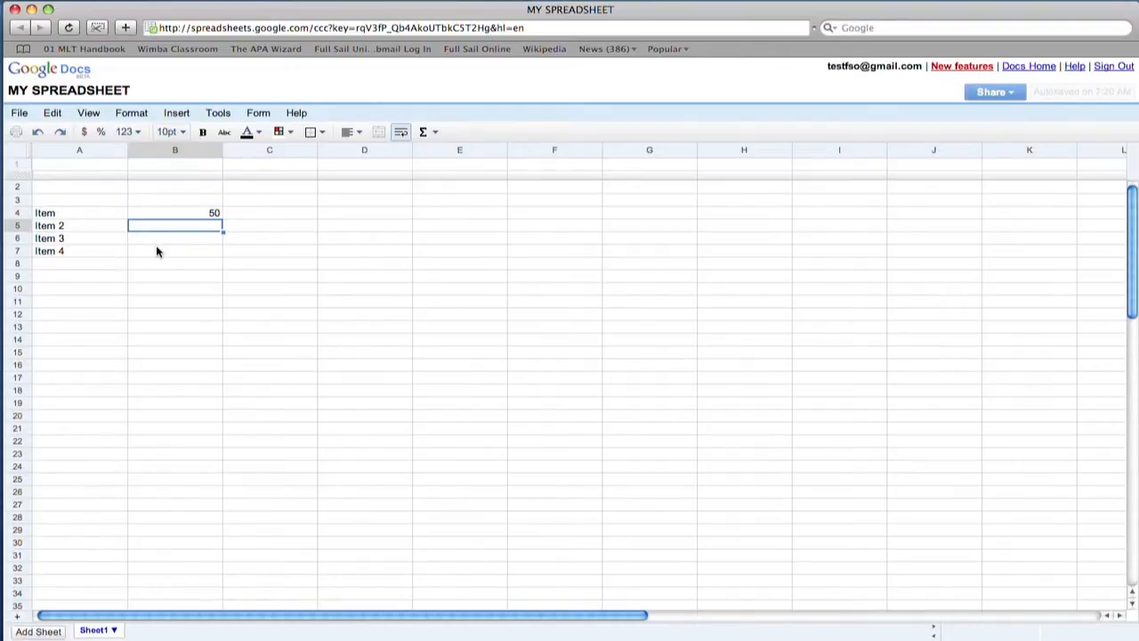
{"action": "type", "text": "40"}
{"action": "key", "text": "Return"}
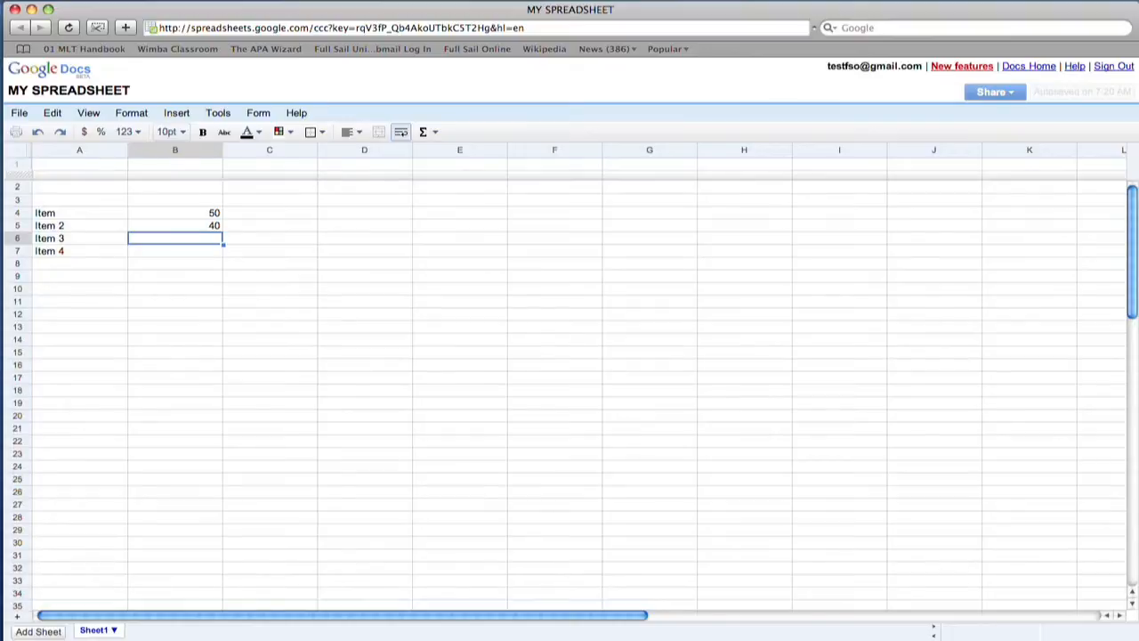
{"action": "type", "text": "60"}
{"action": "key", "text": "Return"}
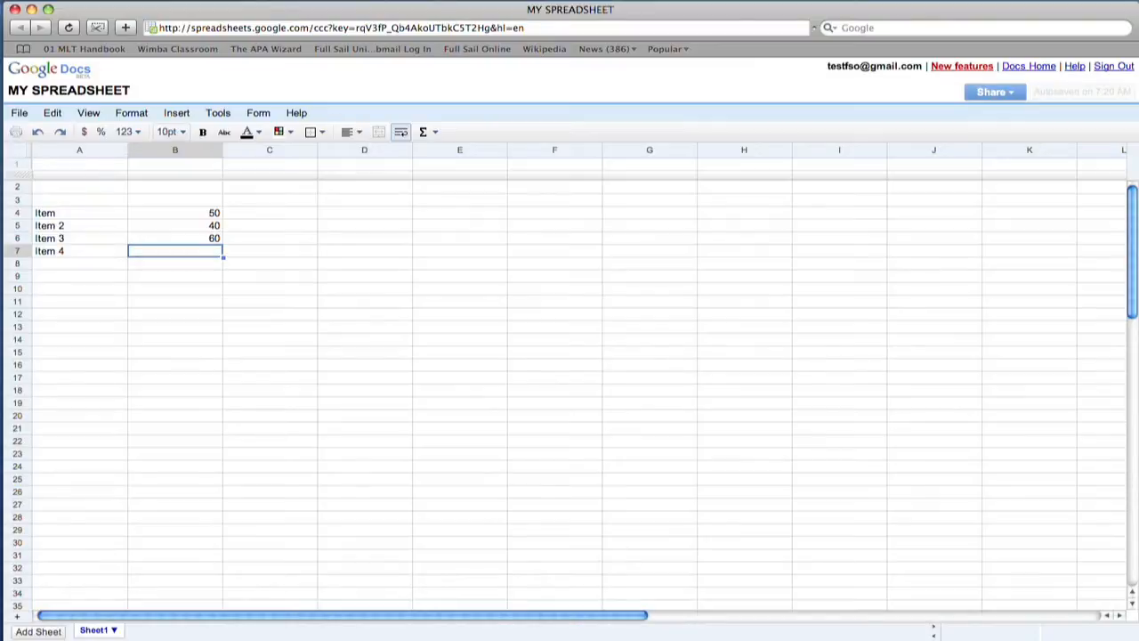
{"action": "type", "text": "150"}
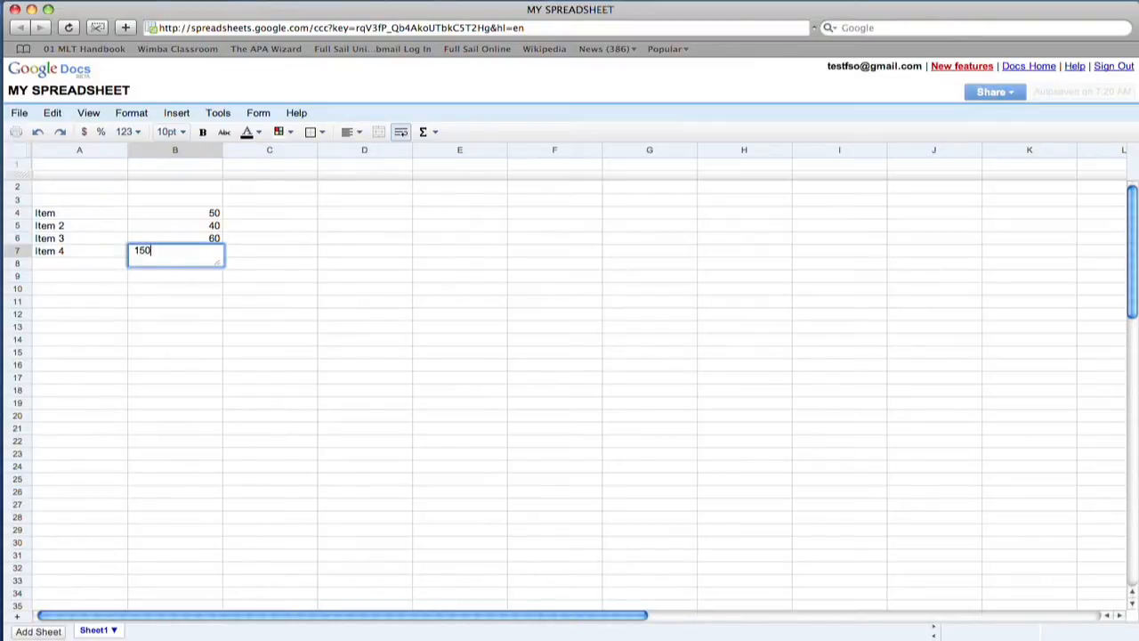
{"action": "key", "text": "Return"}
{"action": "left_click", "coordinate": [77, 267]}
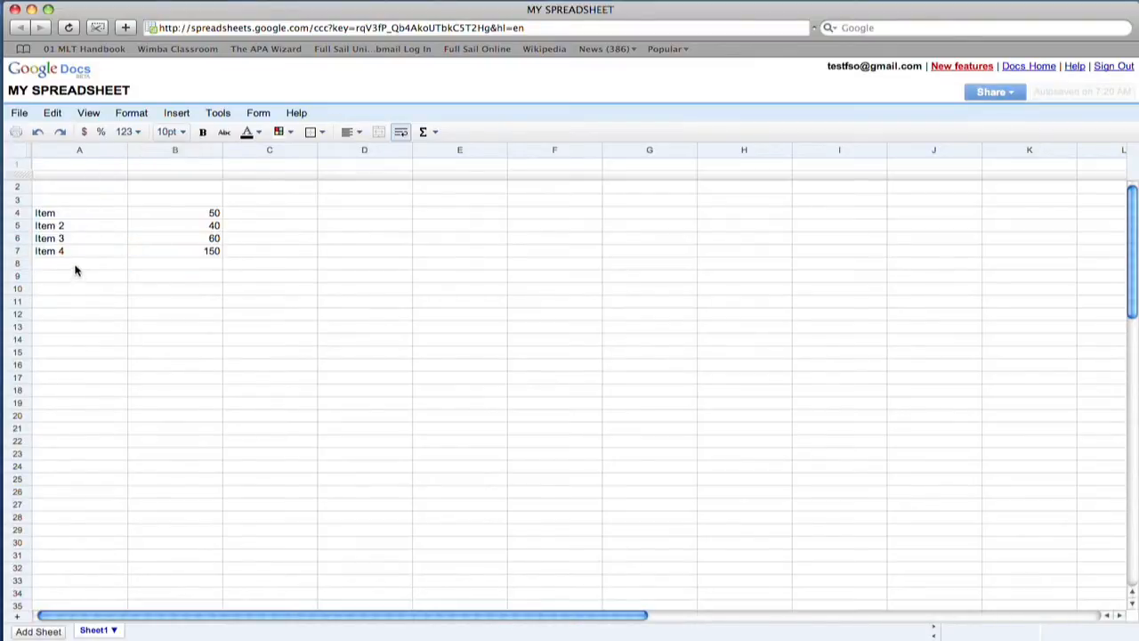
Type the label Total in cell A8.
{"action": "type", "text": "Total"}
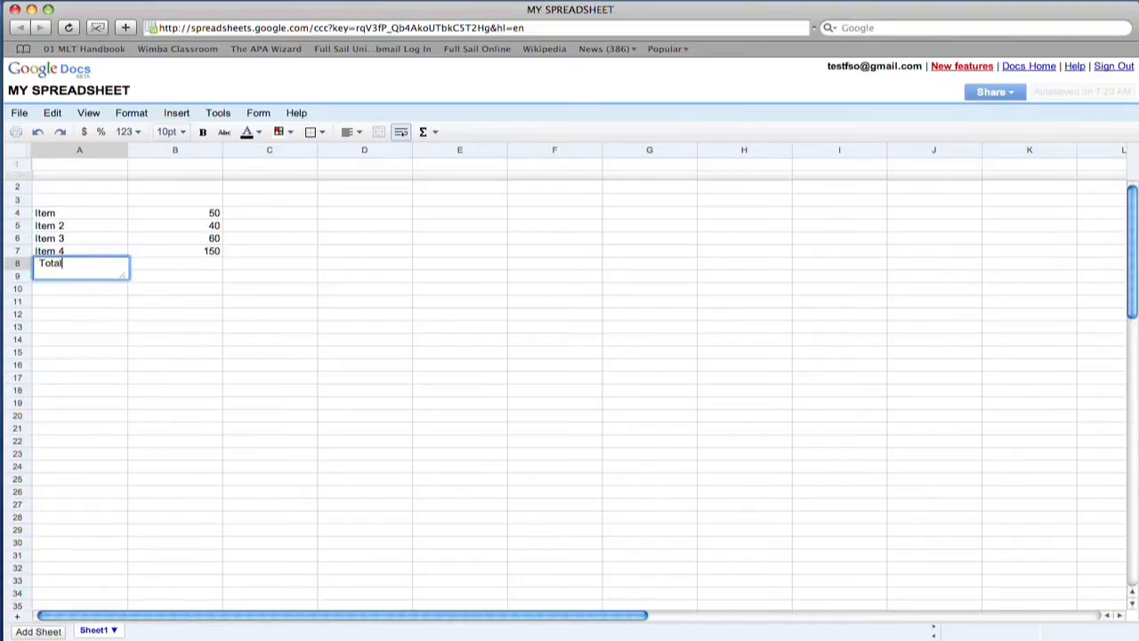
{"action": "key", "text": "Return"}
{"action": "key", "text": "Up"}
Put the formula =SUM(B4:B7) in B8 so it shows 300.
{"action": "left_click", "coordinate": [188, 263]}
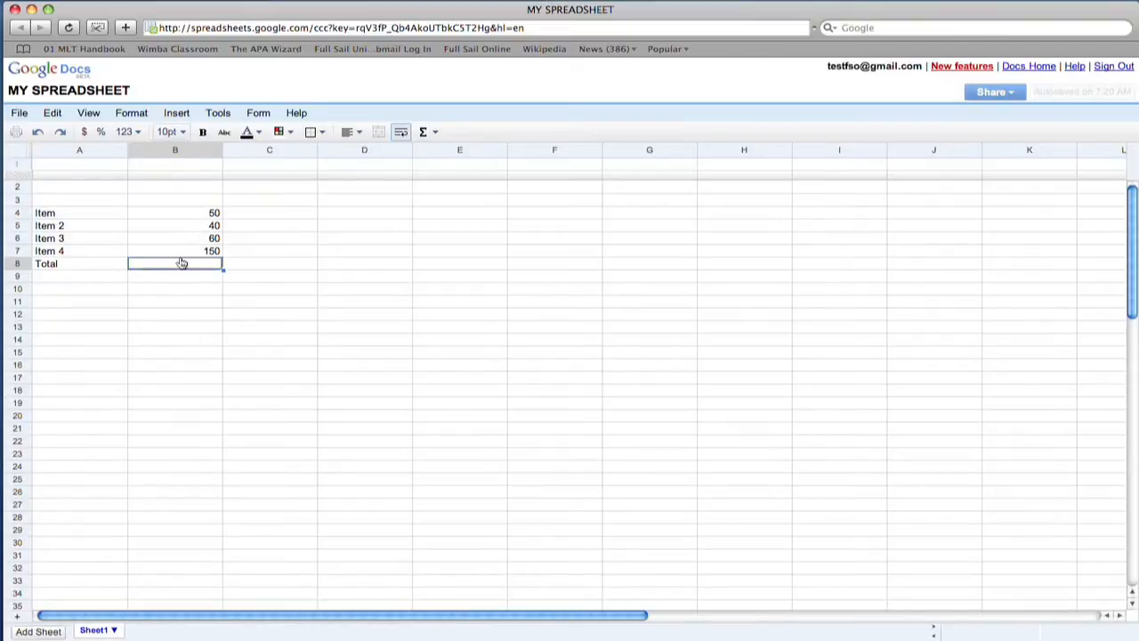
{"action": "left_click", "coordinate": [435, 134]}
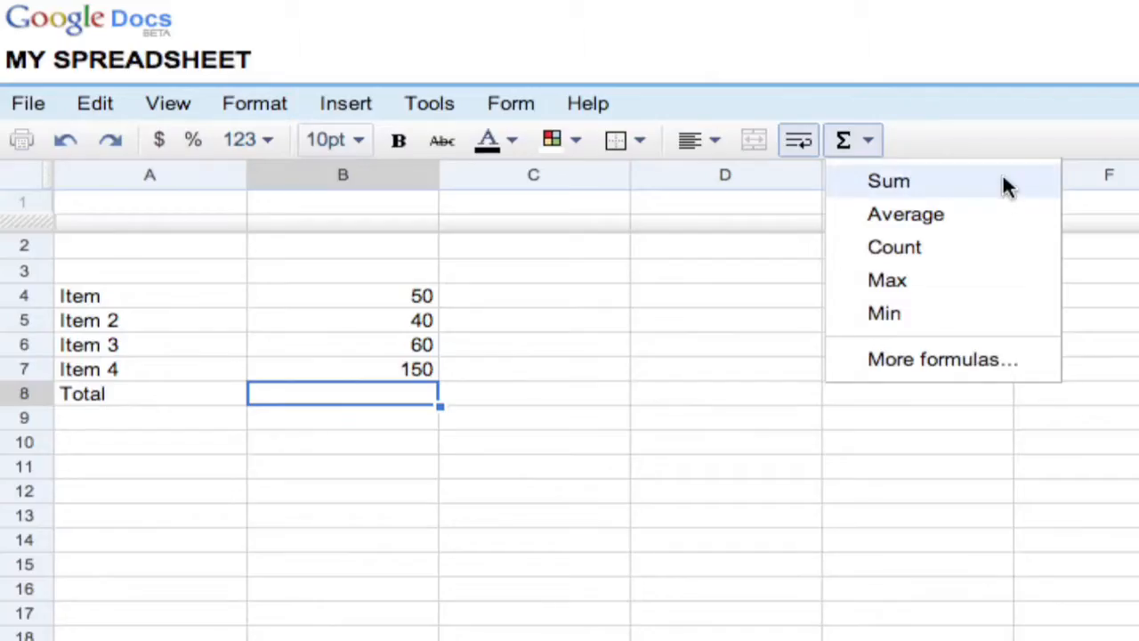
{"action": "left_click", "coordinate": [943, 184]}
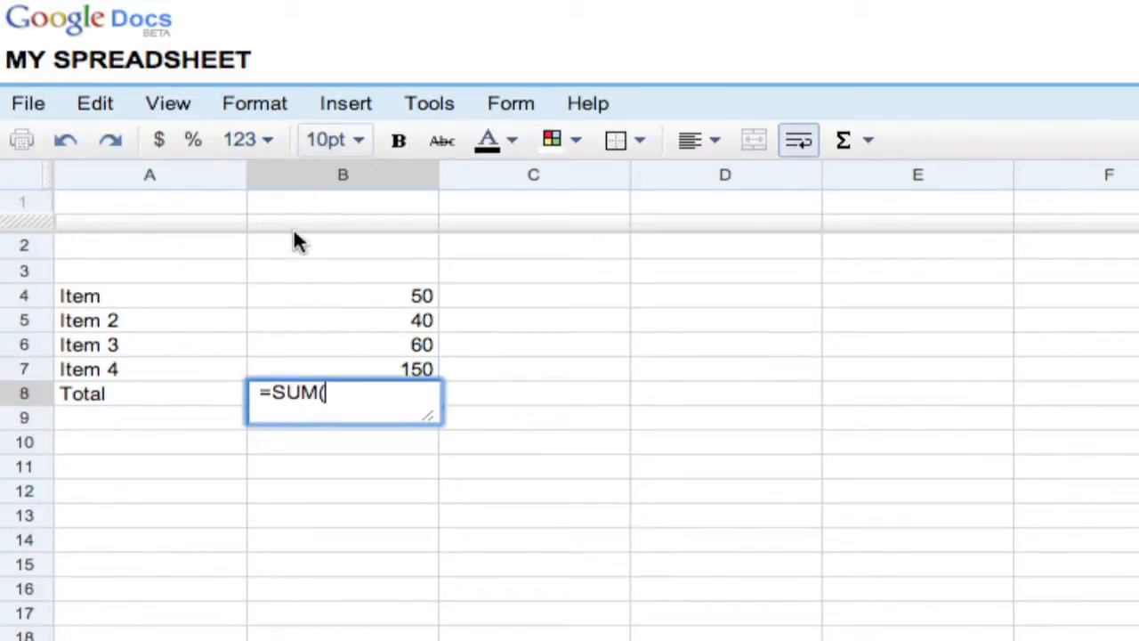
{"action": "left_click", "coordinate": [413, 296]}
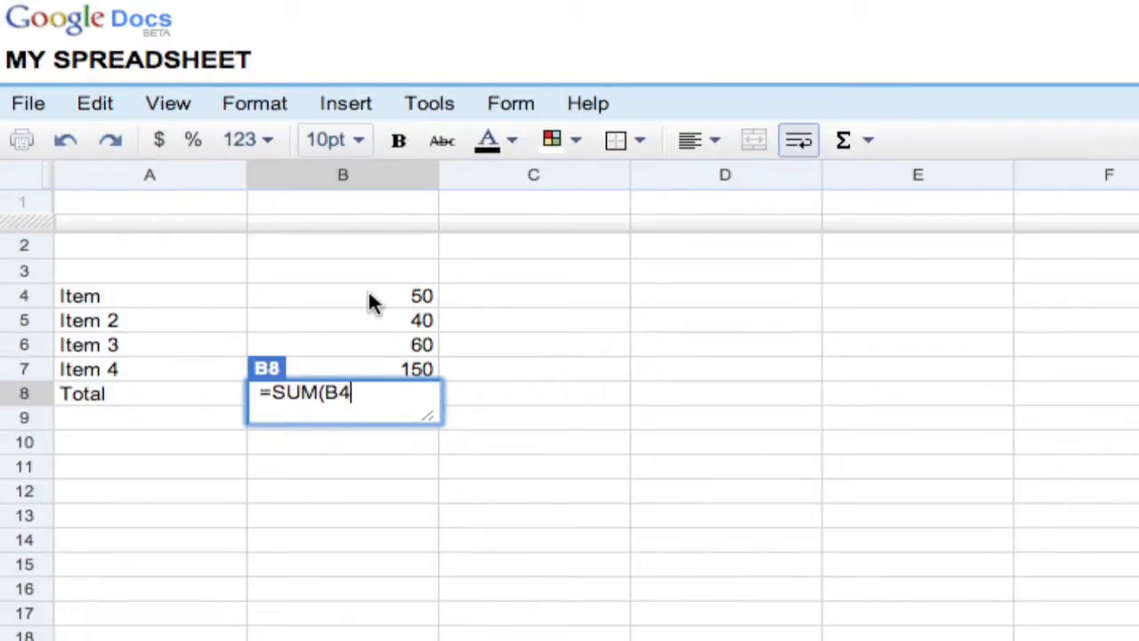
{"action": "left_click_drag", "start_coordinate": [370, 297], "coordinate": [374, 368]}
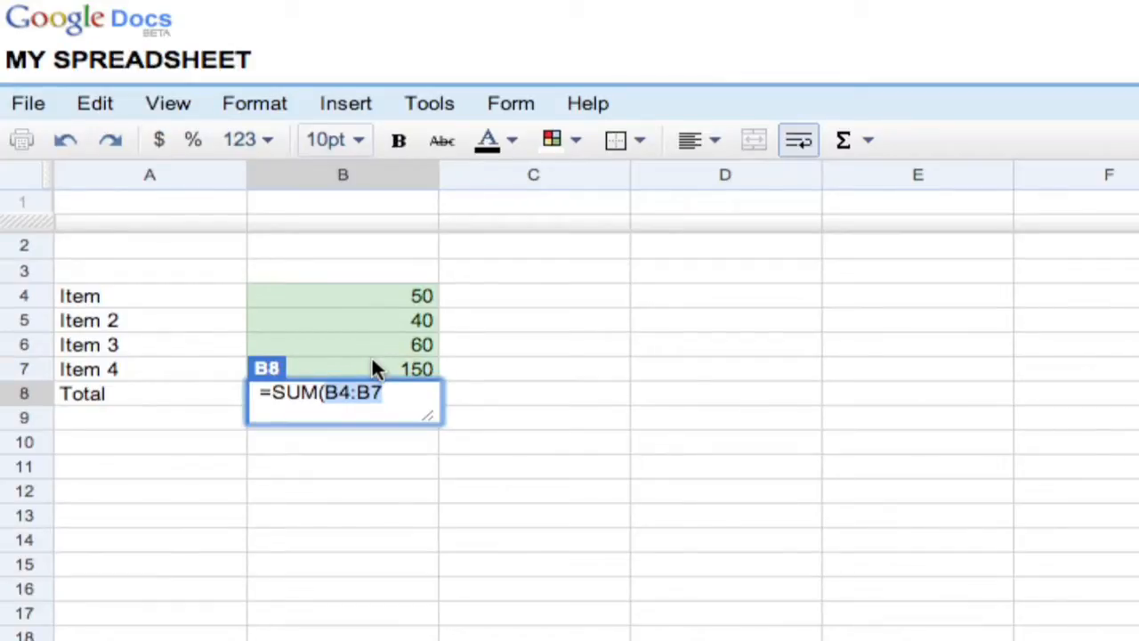
{"action": "left_click_drag", "start_coordinate": [372, 359], "coordinate": [374, 360]}
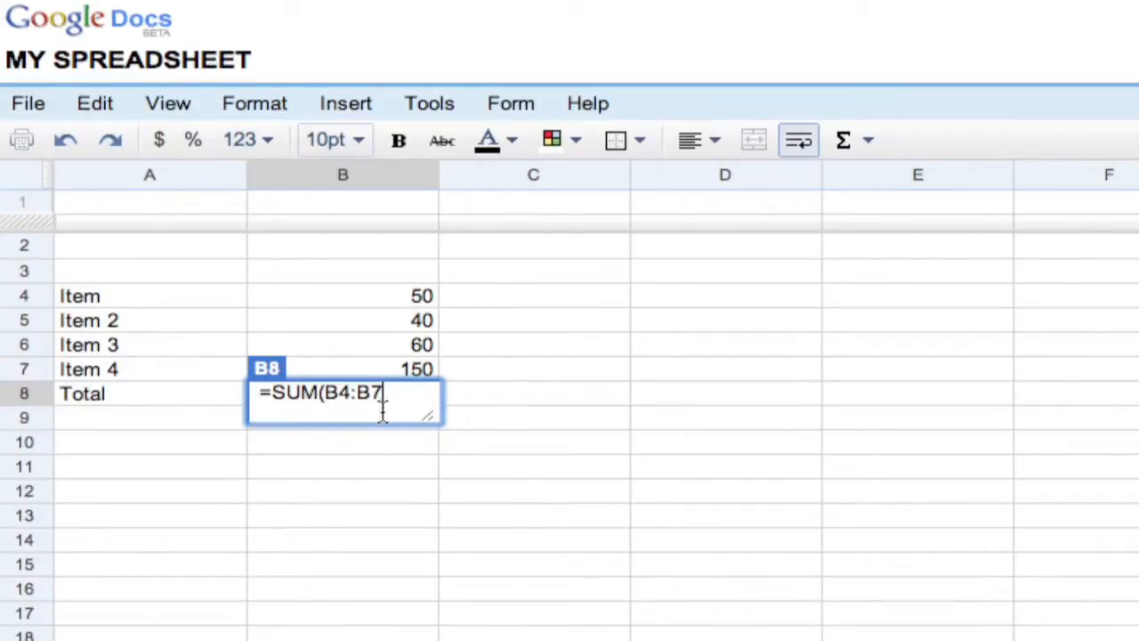
{"action": "key", "text": "Return"}
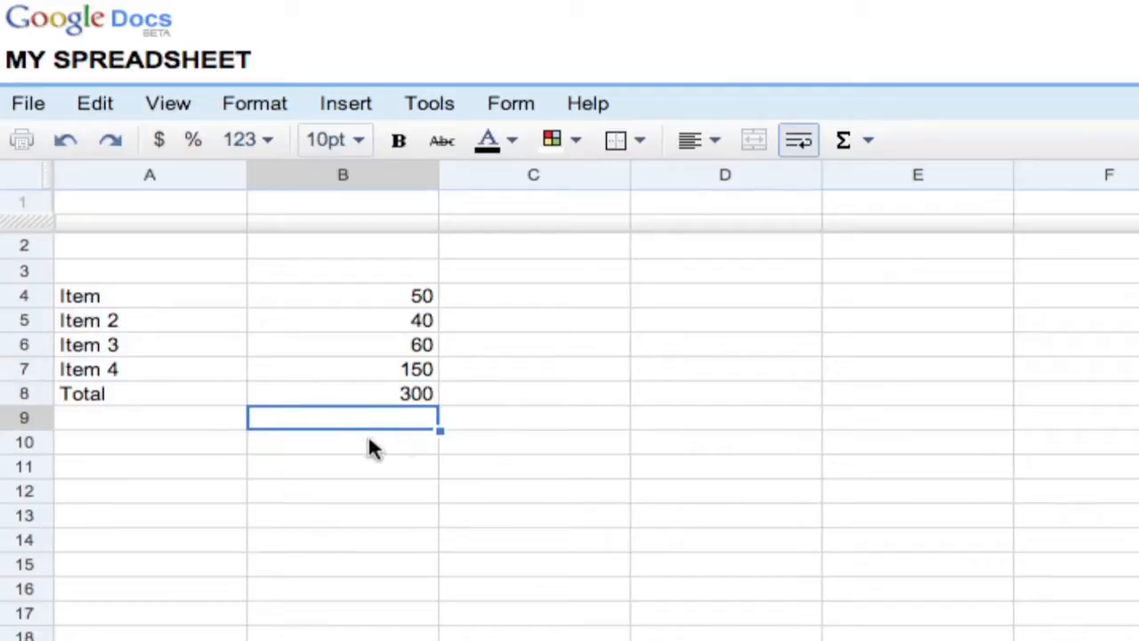
{"action": "left_click", "coordinate": [363, 398]}
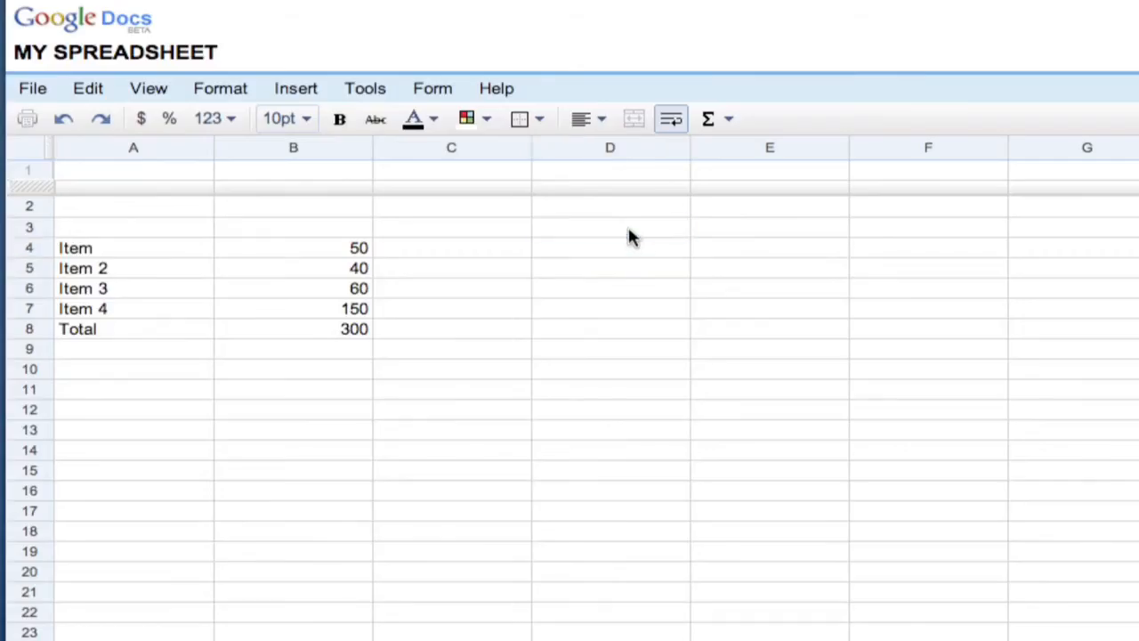
Type Salary in D4, 600 in E4, and the label Expenses in D5.
{"action": "left_click", "coordinate": [375, 202]}
{"action": "left_click", "coordinate": [627, 246]}
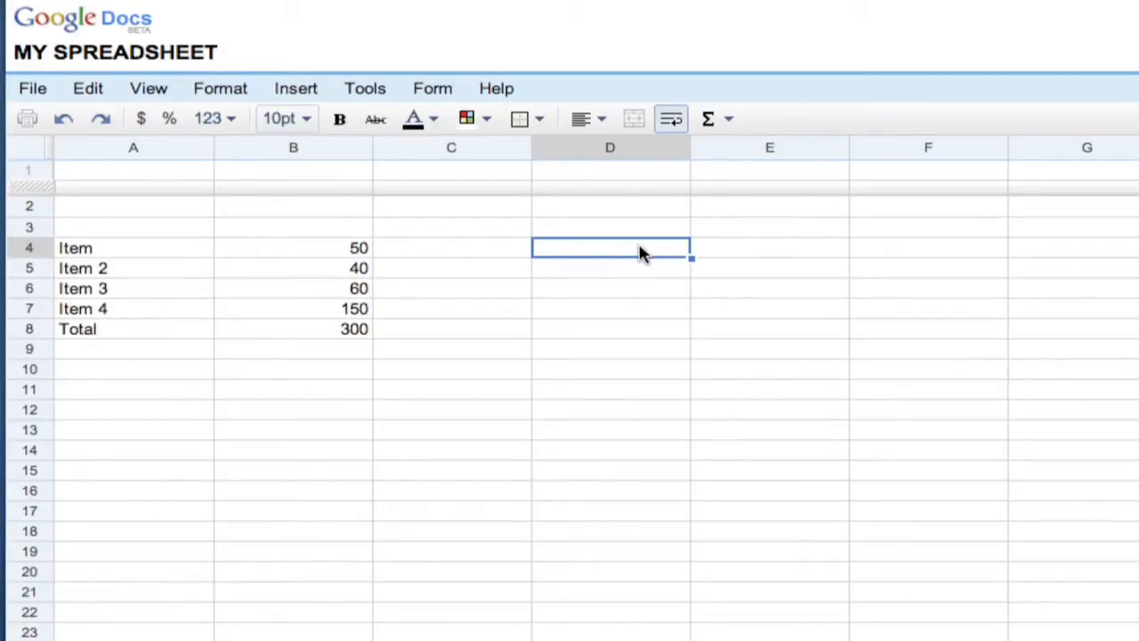
{"action": "type", "text": "Salary"}
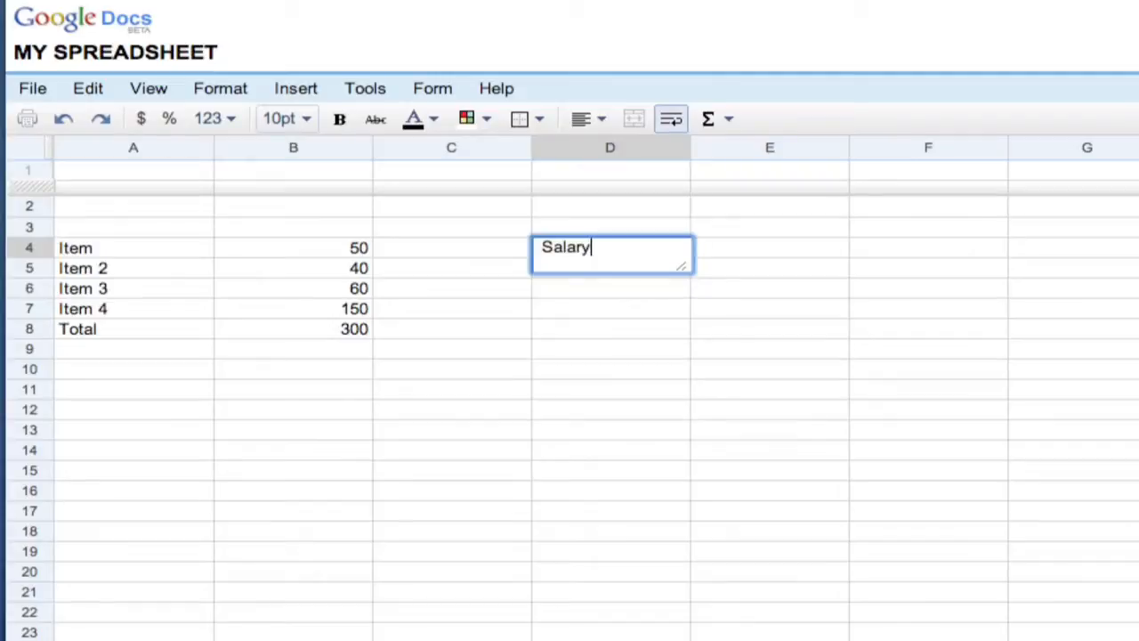
{"action": "key", "text": "Return"}
{"action": "left_click", "coordinate": [725, 248]}
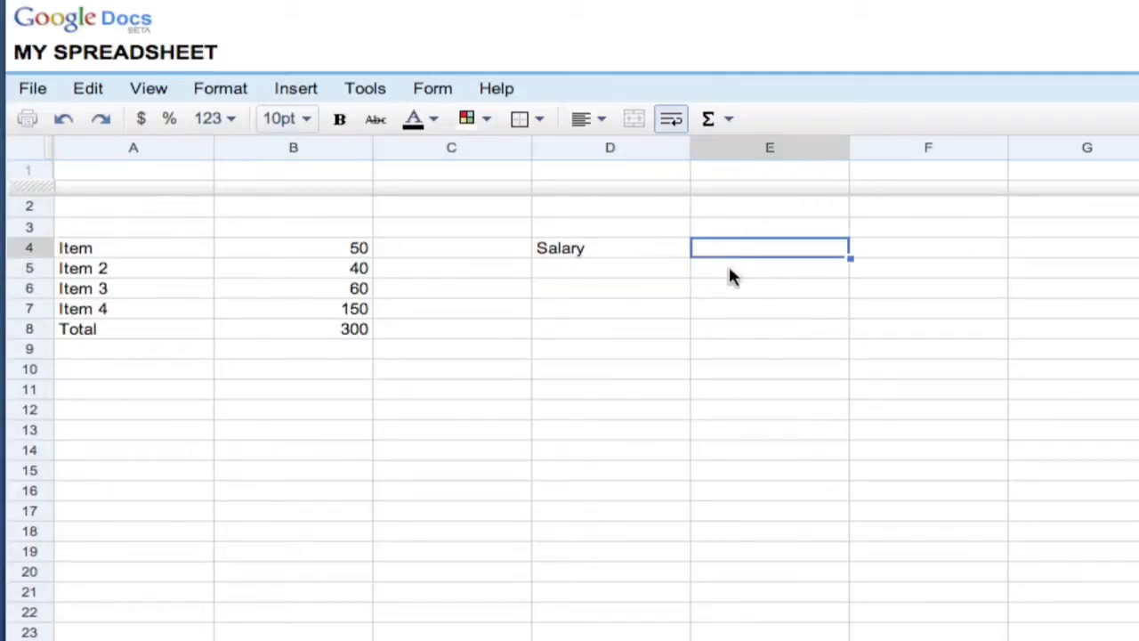
{"action": "type", "text": "600"}
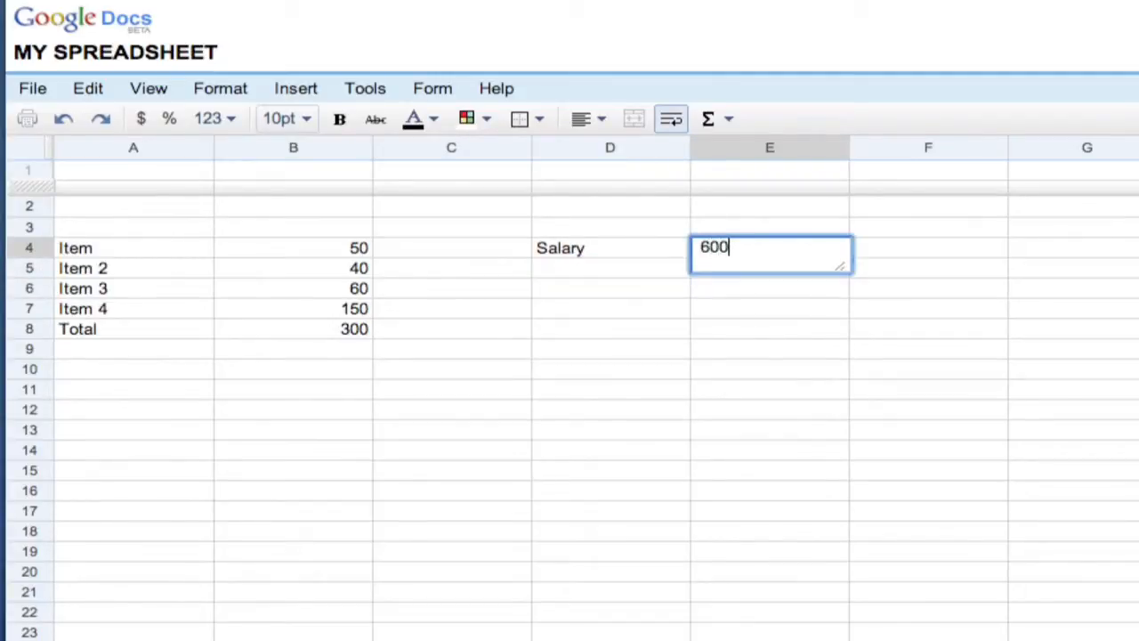
{"action": "key", "text": "Return"}
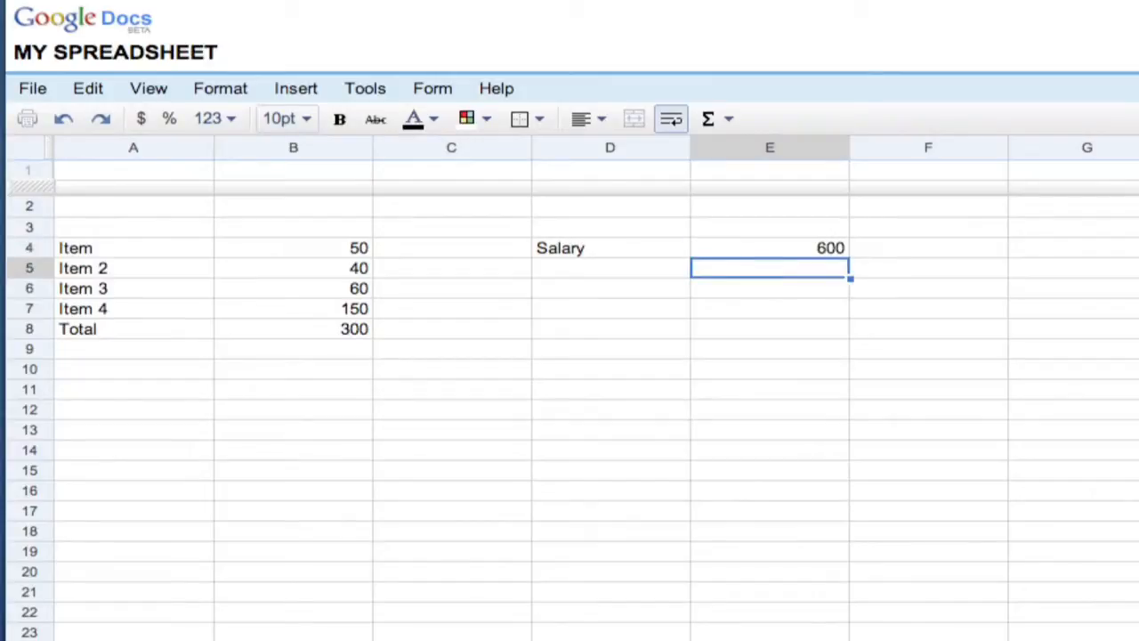
{"action": "left_click", "coordinate": [600, 267]}
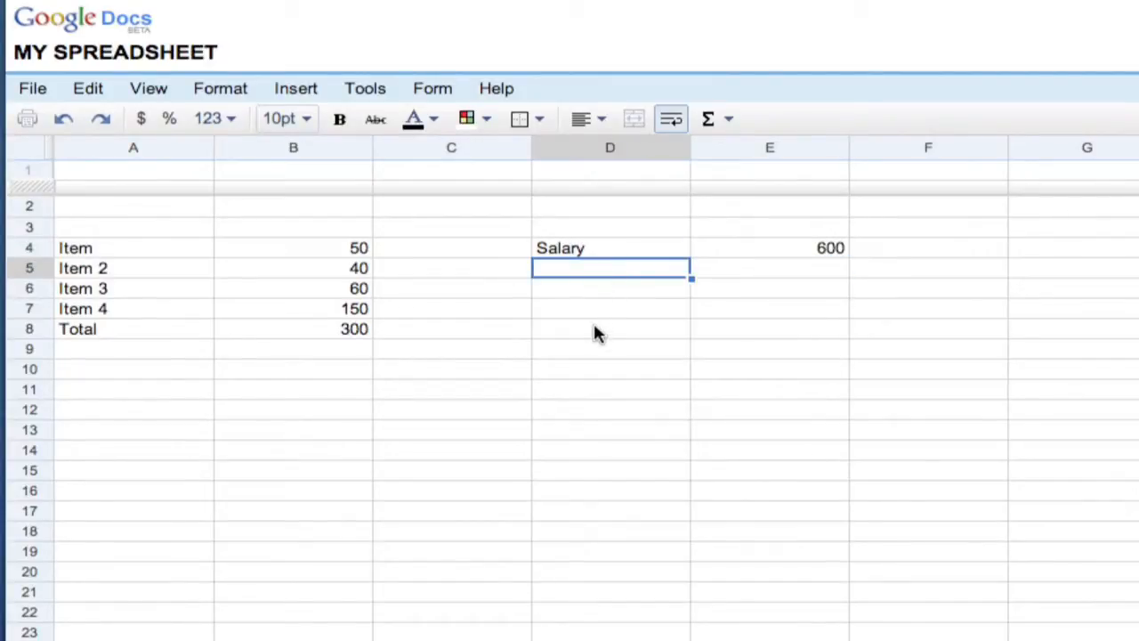
{"action": "type", "text": "Ex"}
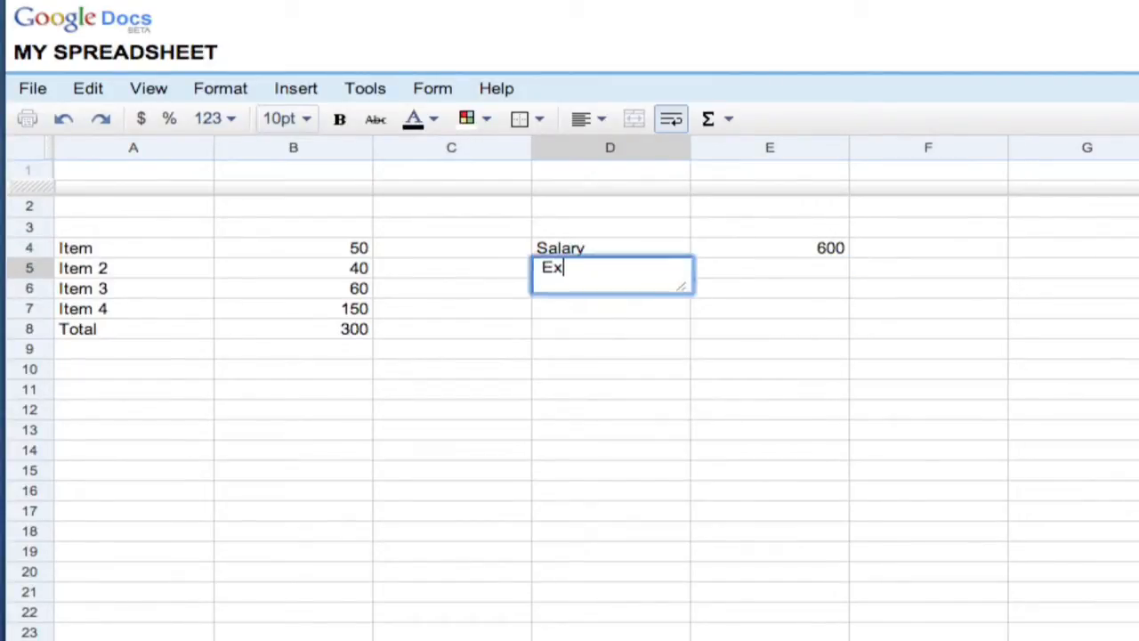
{"action": "type", "text": "penses"}
{"action": "key", "text": "Return"}
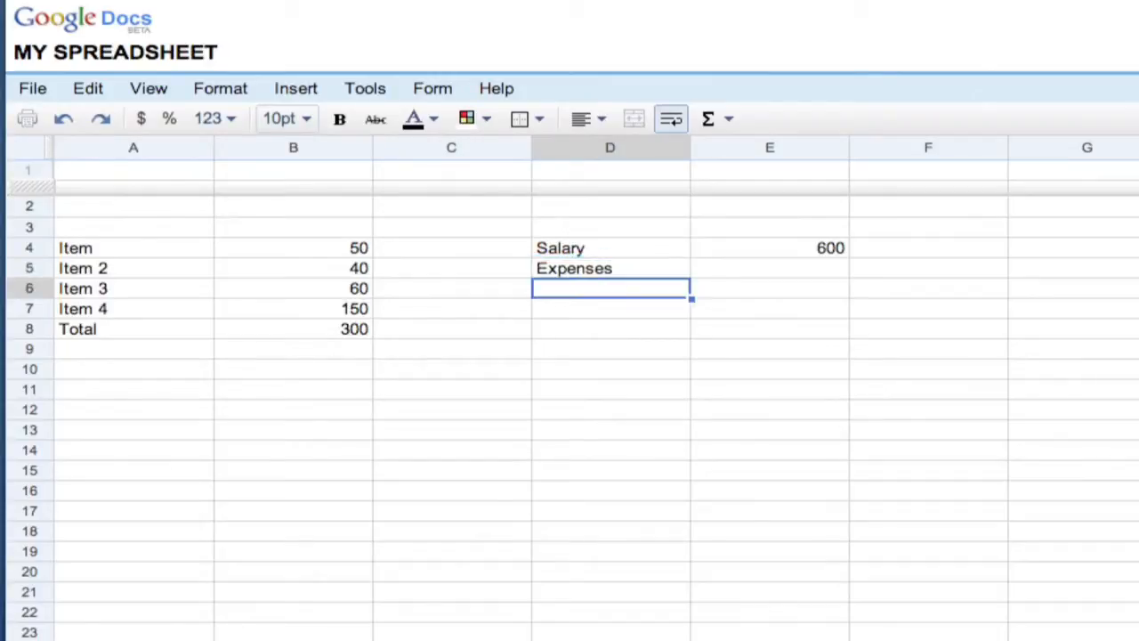
Enter the formula =B8 in cell E5 beside Expenses.
{"action": "left_click", "coordinate": [333, 335]}
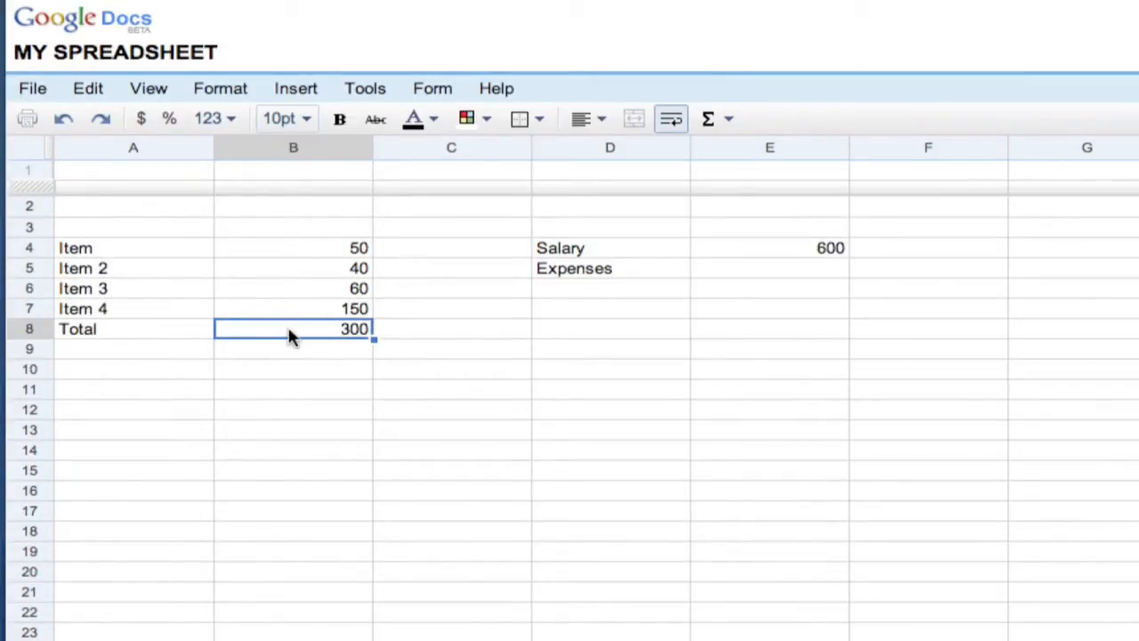
{"action": "left_click", "coordinate": [791, 268]}
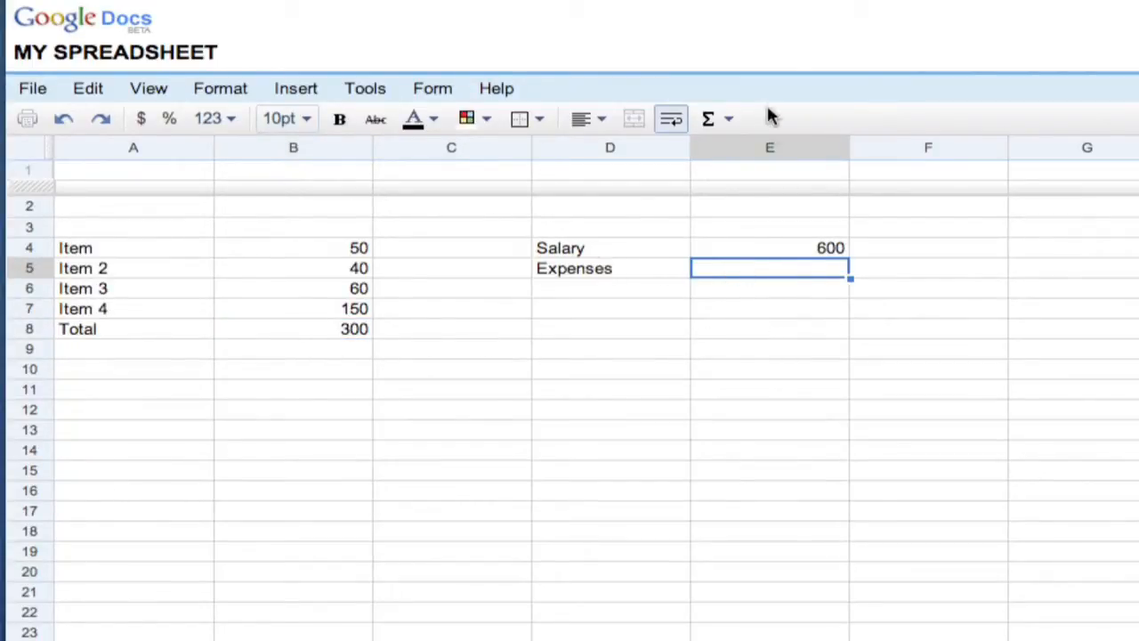
{"action": "left_click", "coordinate": [776, 270]}
{"action": "left_click", "coordinate": [322, 332]}
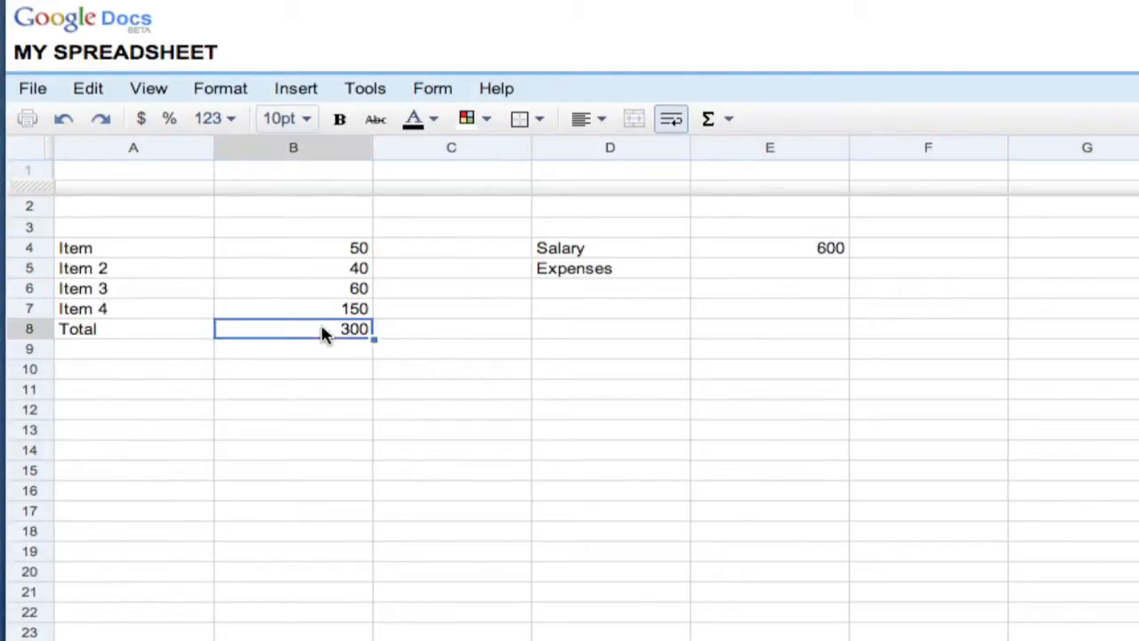
{"action": "left_click", "coordinate": [835, 272]}
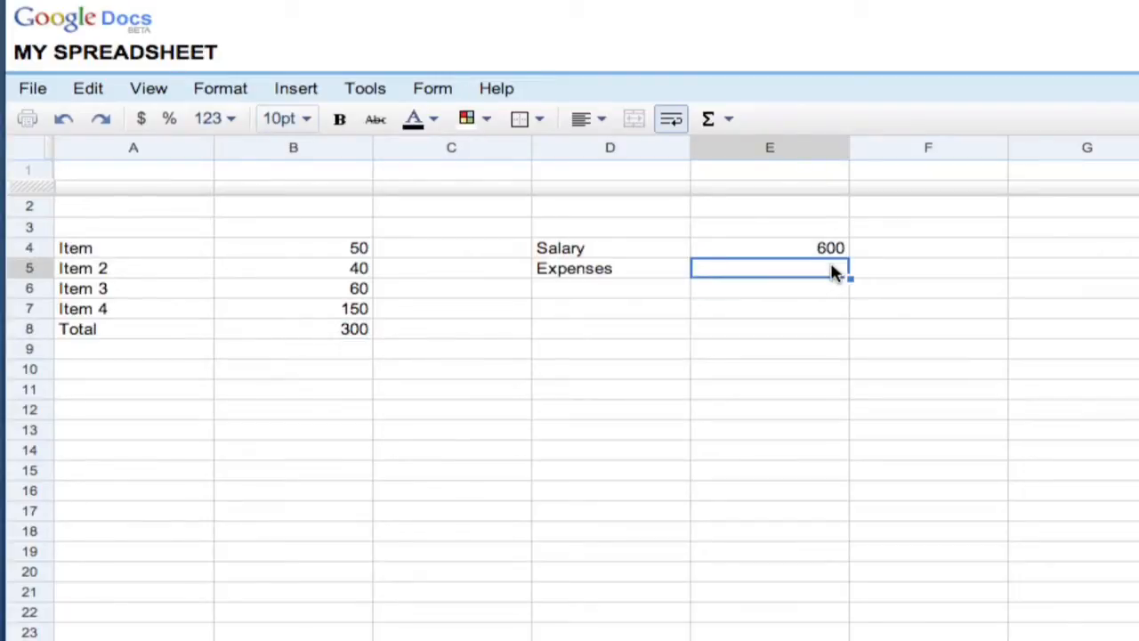
{"action": "type", "text": "=B"}
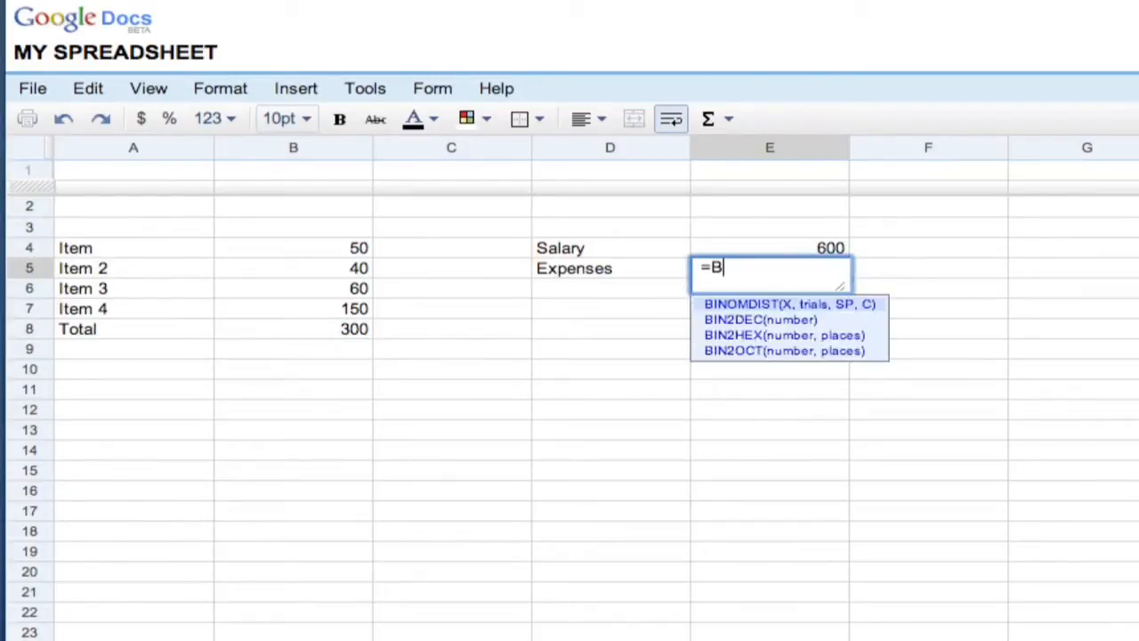
{"action": "type", "text": "8"}
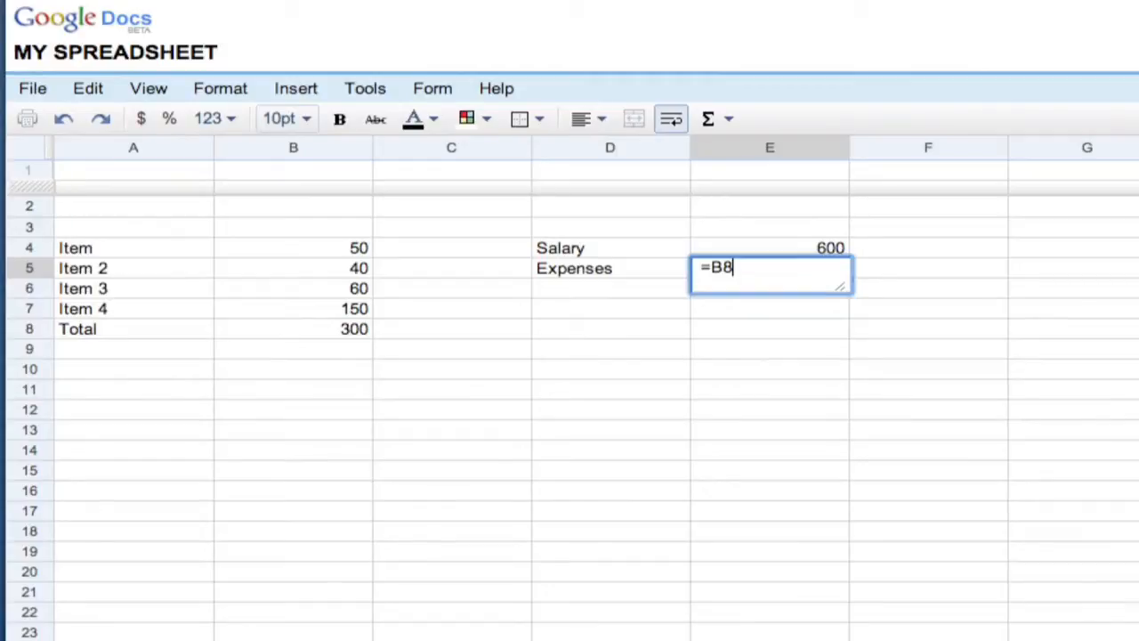
{"action": "key", "text": "Return"}
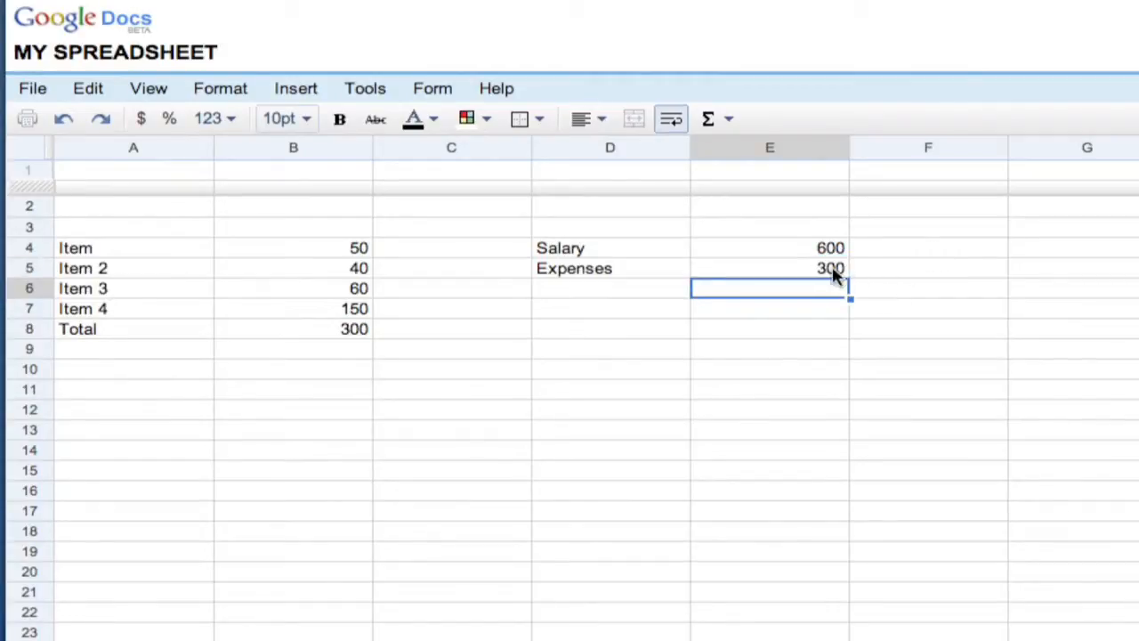
Enter the label 'Balance' in D6, directly below the Expenses label.
{"action": "left_click", "coordinate": [833, 271]}
{"action": "left_click", "coordinate": [622, 295]}
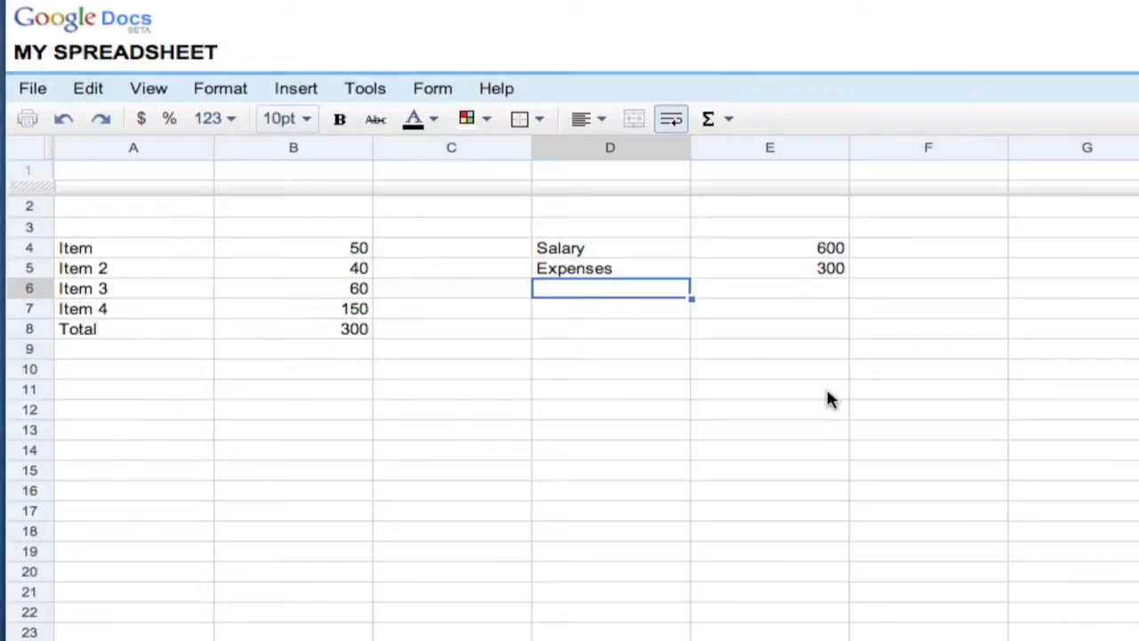
{"action": "type", "text": "Balance"}
{"action": "key", "text": "Return"}
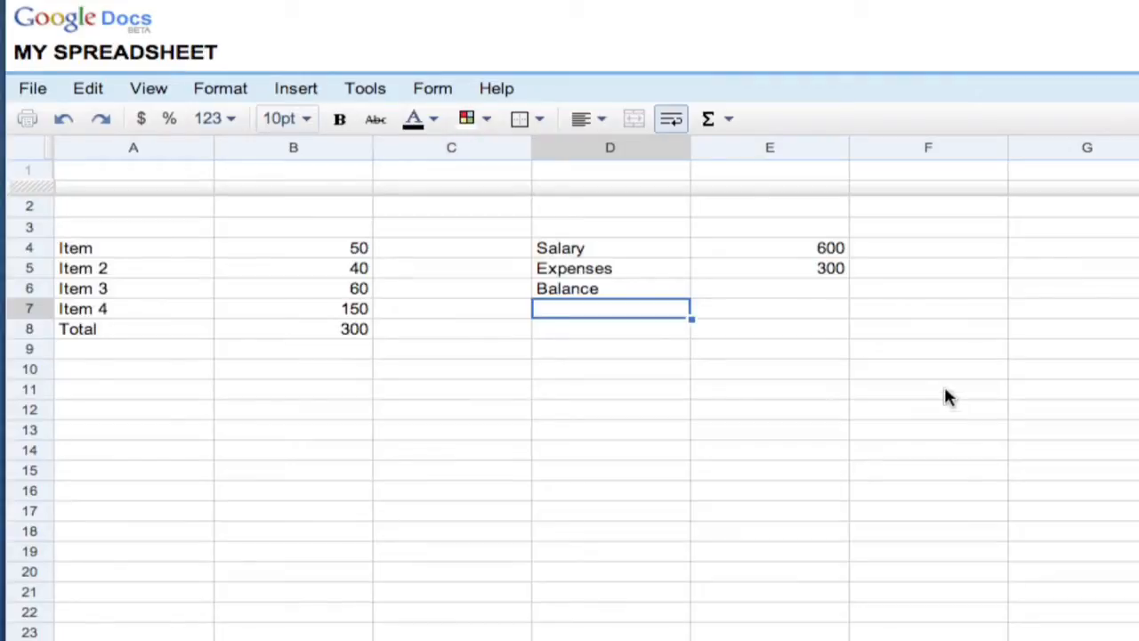
{"action": "left_click", "coordinate": [812, 289]}
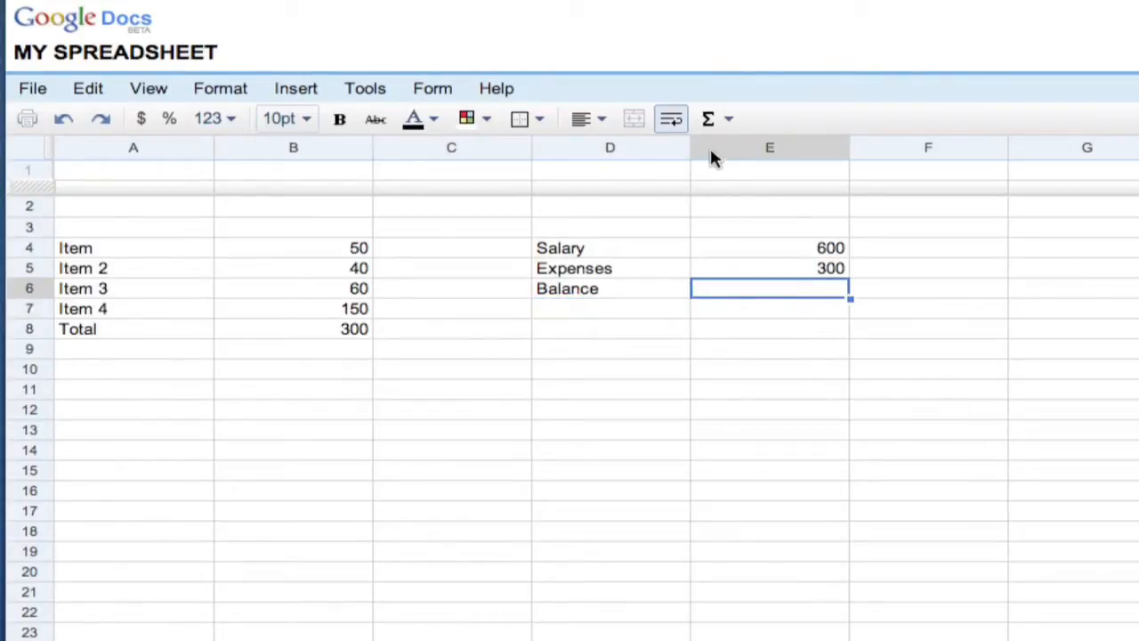
Enter a SUM formula in E6 computing E4 minus E5, giving a Balance of 300.
{"action": "left_click", "coordinate": [725, 119]}
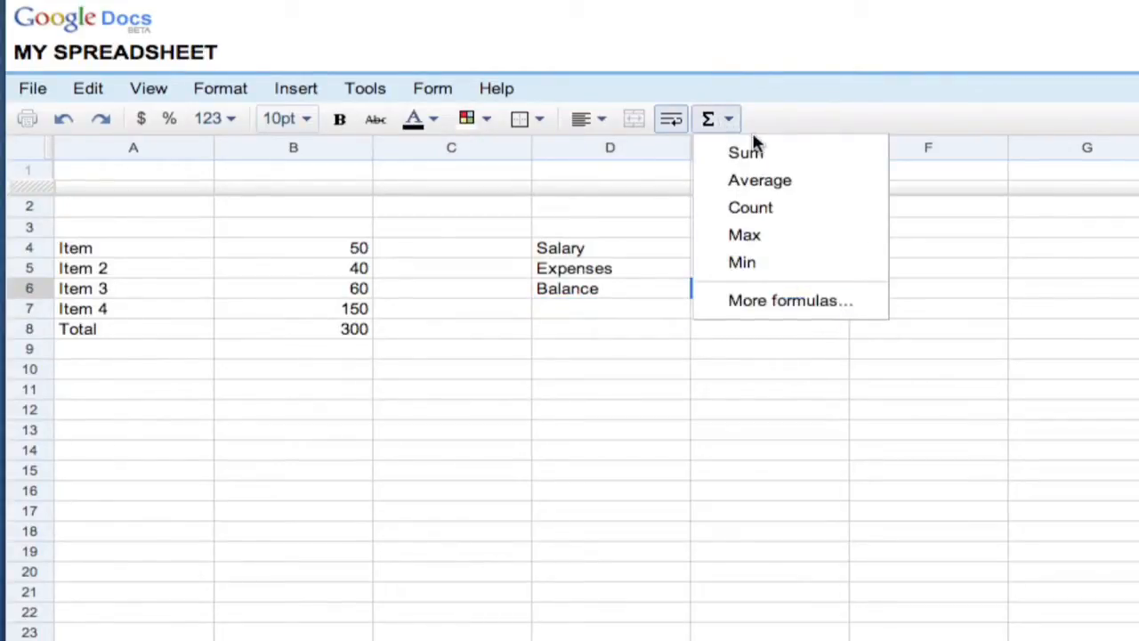
{"action": "left_click", "coordinate": [752, 153]}
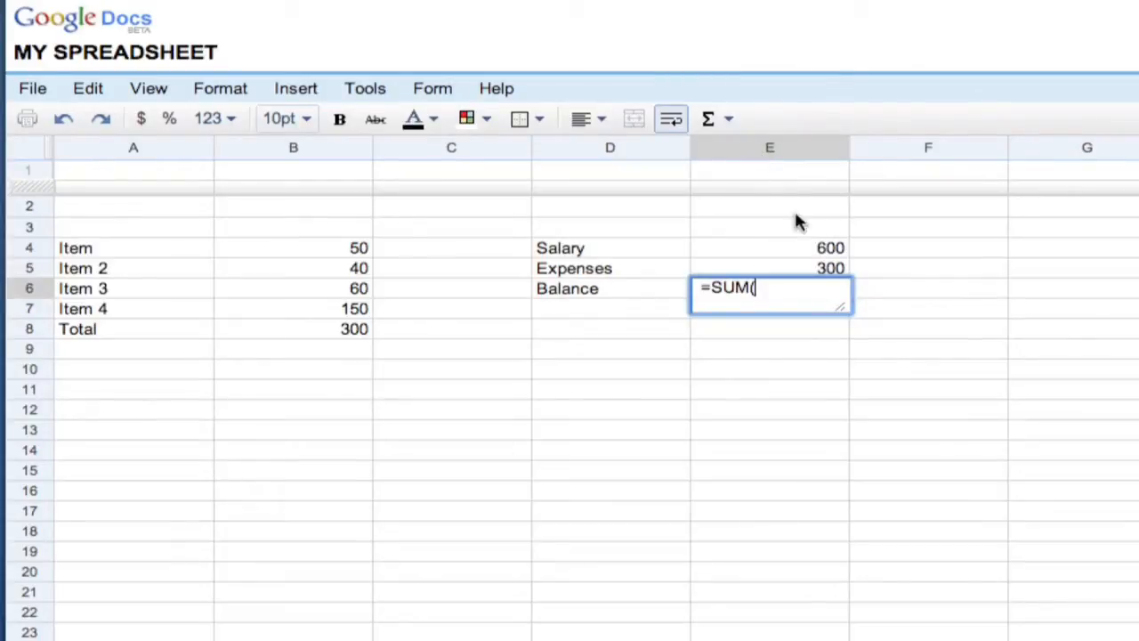
{"action": "left_click", "coordinate": [817, 252]}
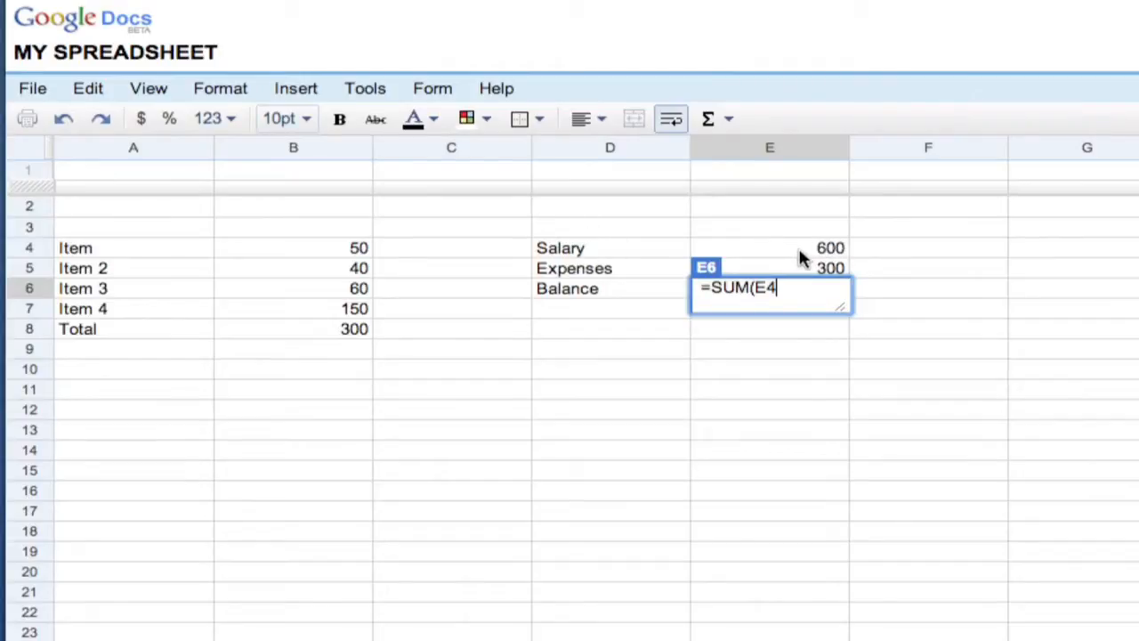
{"action": "type", "text": "-"}
{"action": "left_click", "coordinate": [829, 272]}
{"action": "type", "text": ")"}
{"action": "key", "text": "Return"}
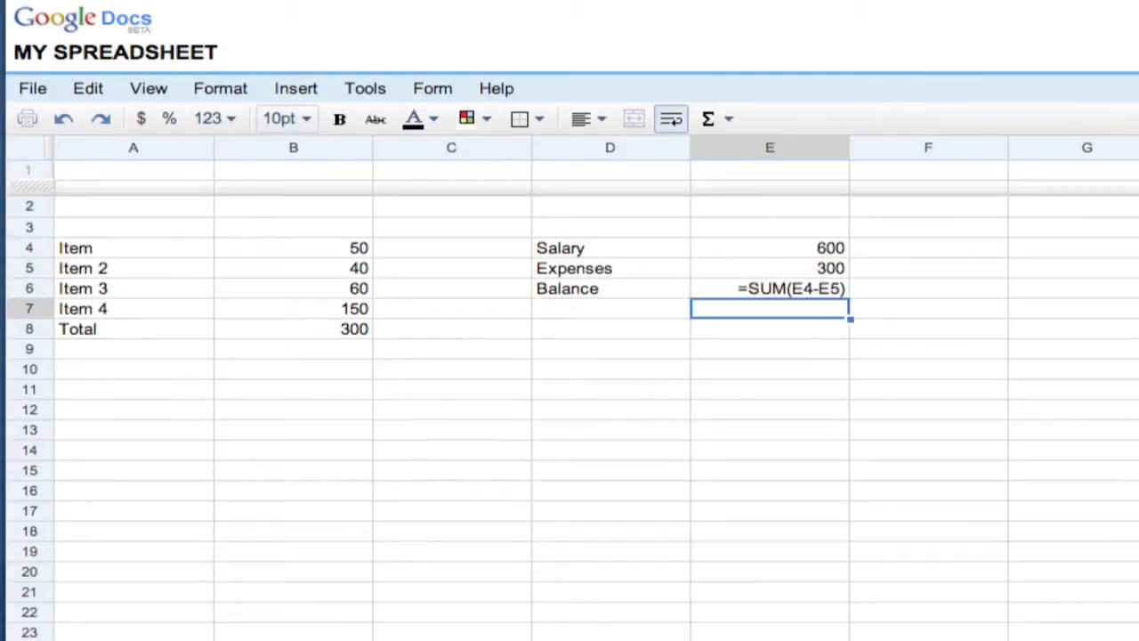
{"action": "left_click", "coordinate": [795, 293]}
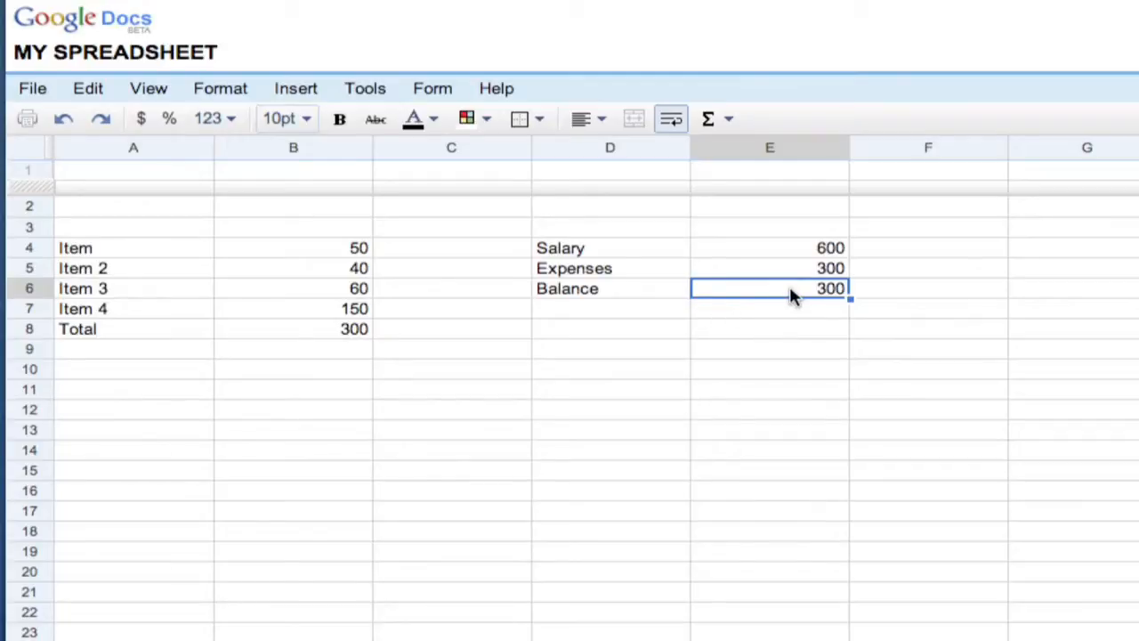
{"action": "left_click", "coordinate": [470, 371]}
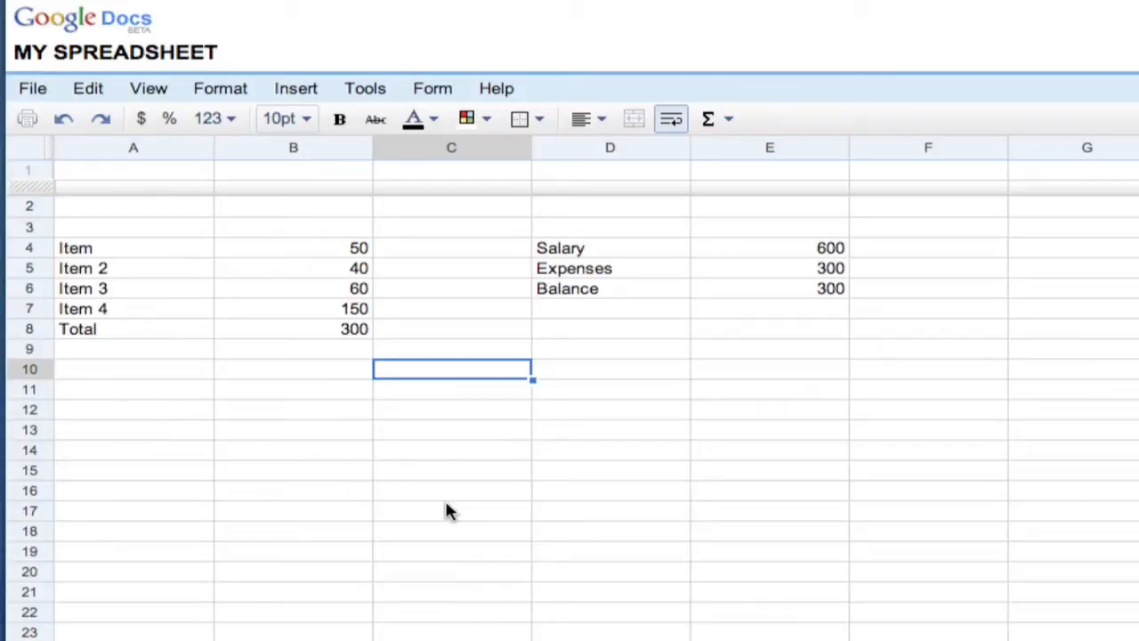
Change Item 2 in B5 to 60, making the Total 320 and the Balance 280.
{"action": "left_click", "coordinate": [329, 269]}
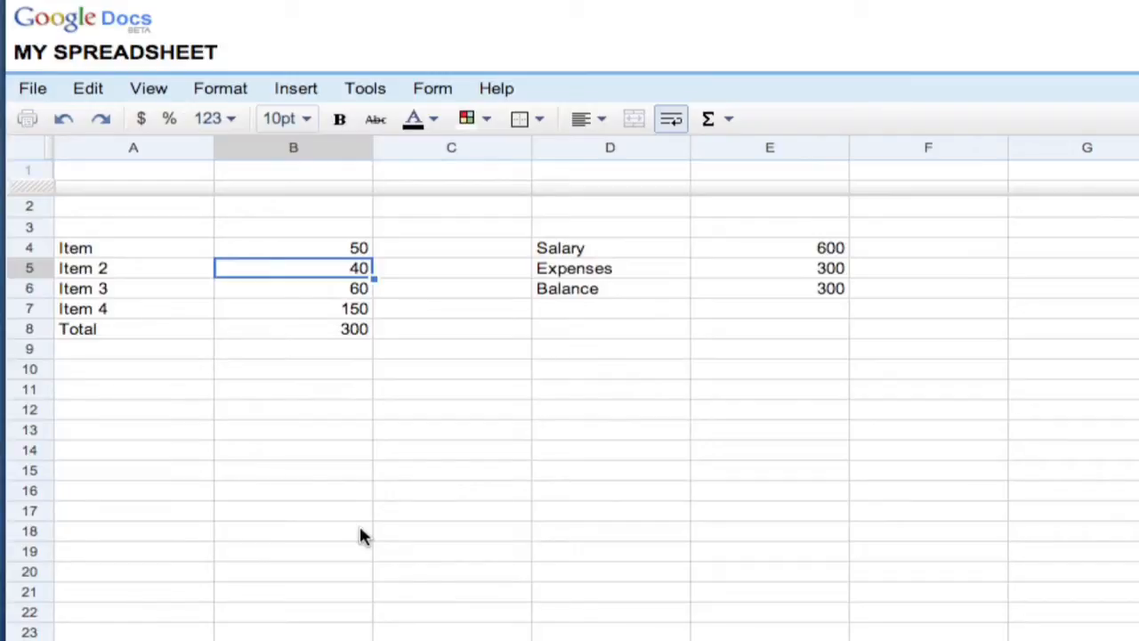
{"action": "type", "text": "60"}
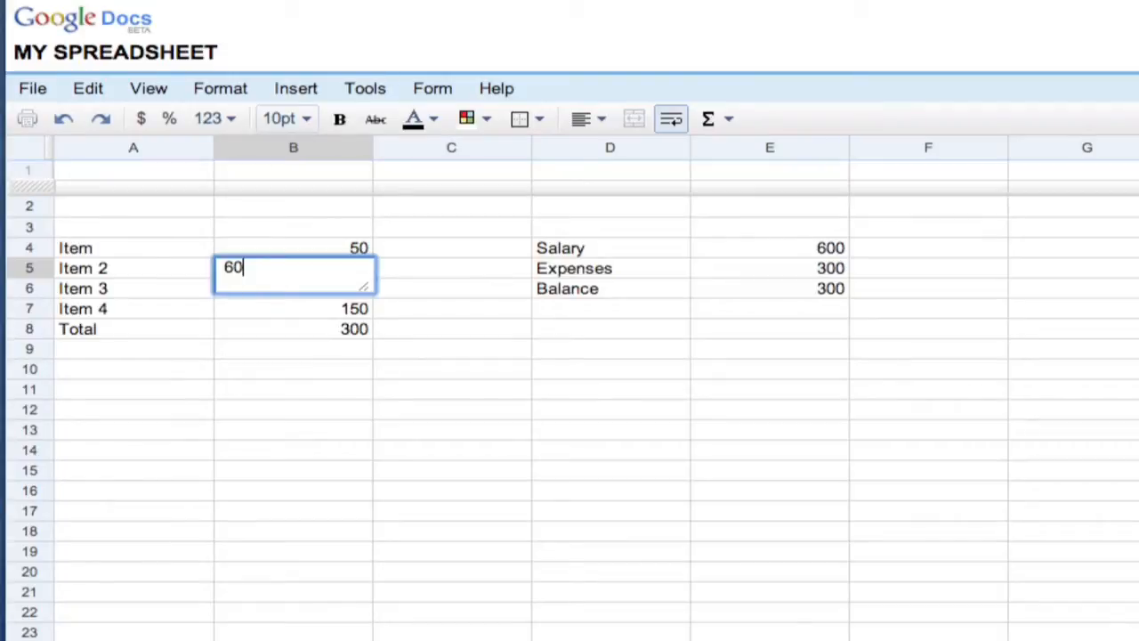
{"action": "key", "text": "Return"}
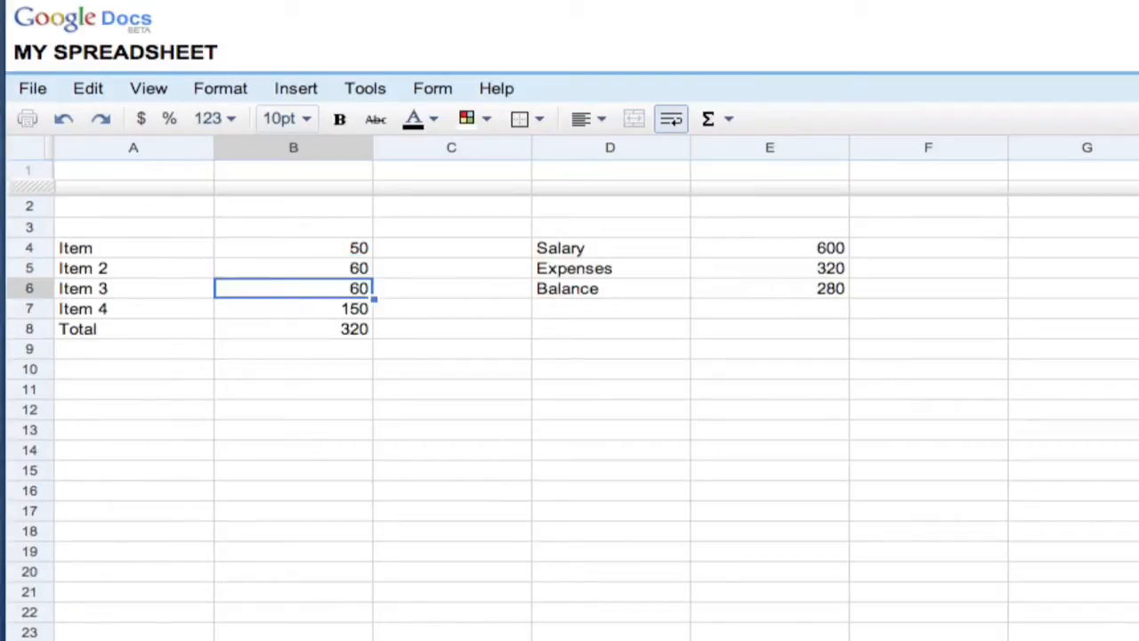
{"action": "left_click", "coordinate": [313, 338]}
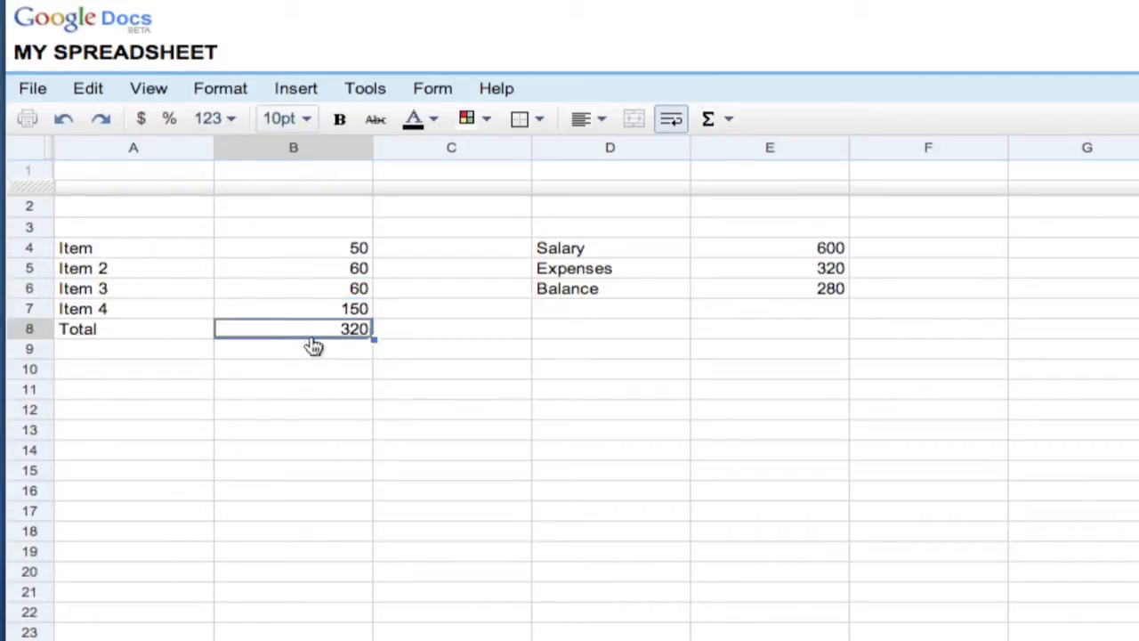
{"action": "left_click", "coordinate": [813, 290]}
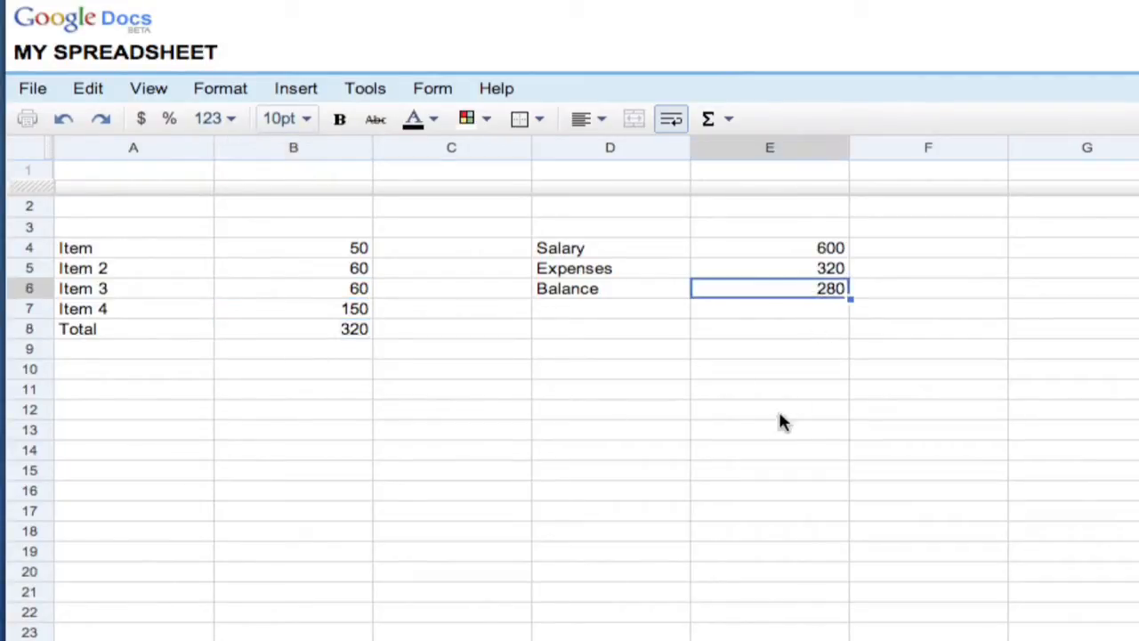
{"action": "left_click", "coordinate": [274, 372]}
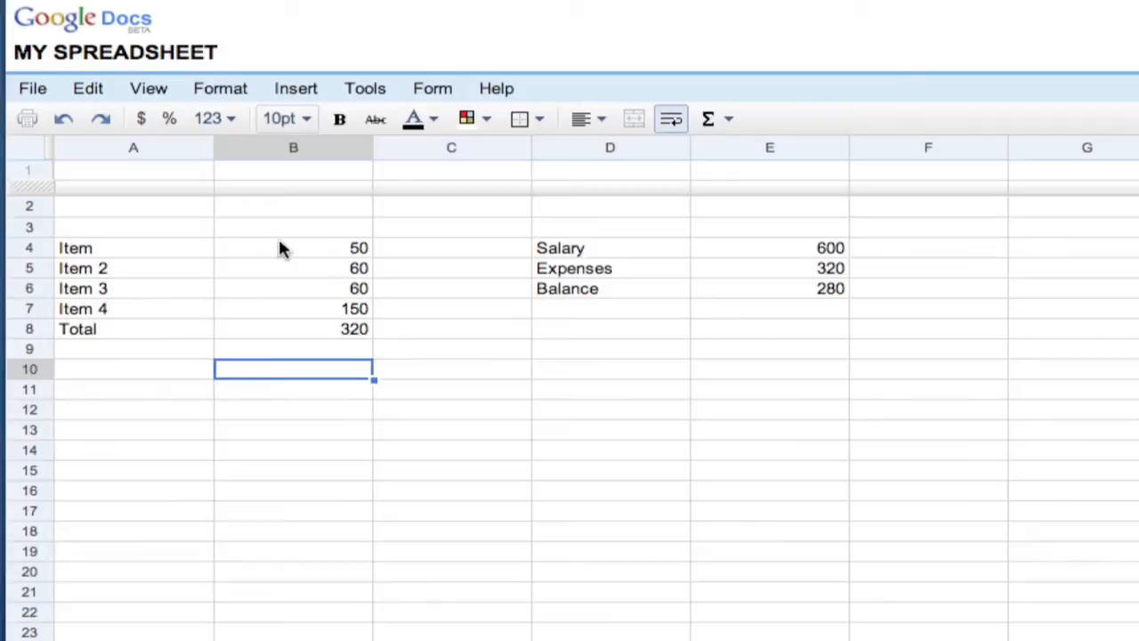
Format the item values and Total in B4:B8 as dollar currency.
{"action": "left_click_drag", "start_coordinate": [277, 244], "coordinate": [294, 325]}
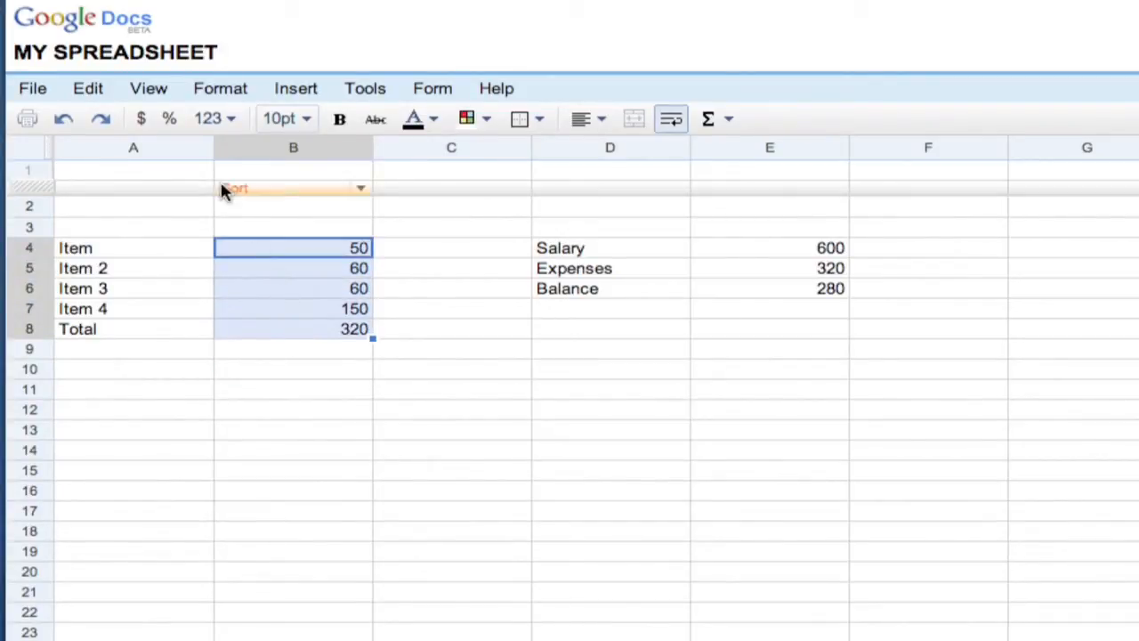
{"action": "left_click", "coordinate": [140, 116]}
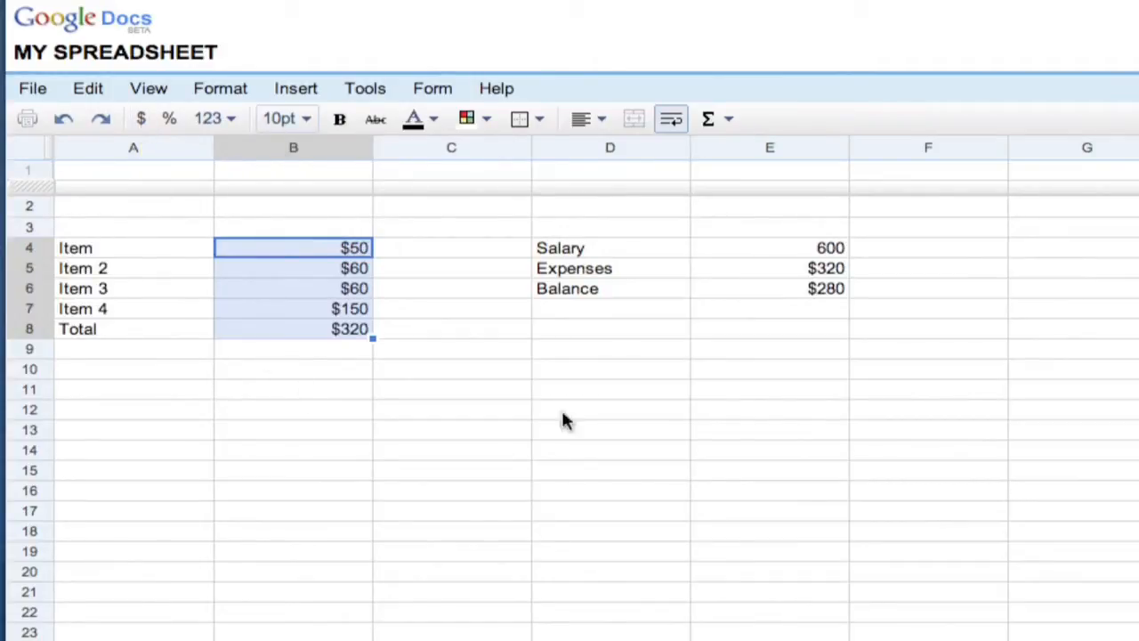
{"action": "left_click", "coordinate": [840, 272]}
{"action": "left_click", "coordinate": [826, 287]}
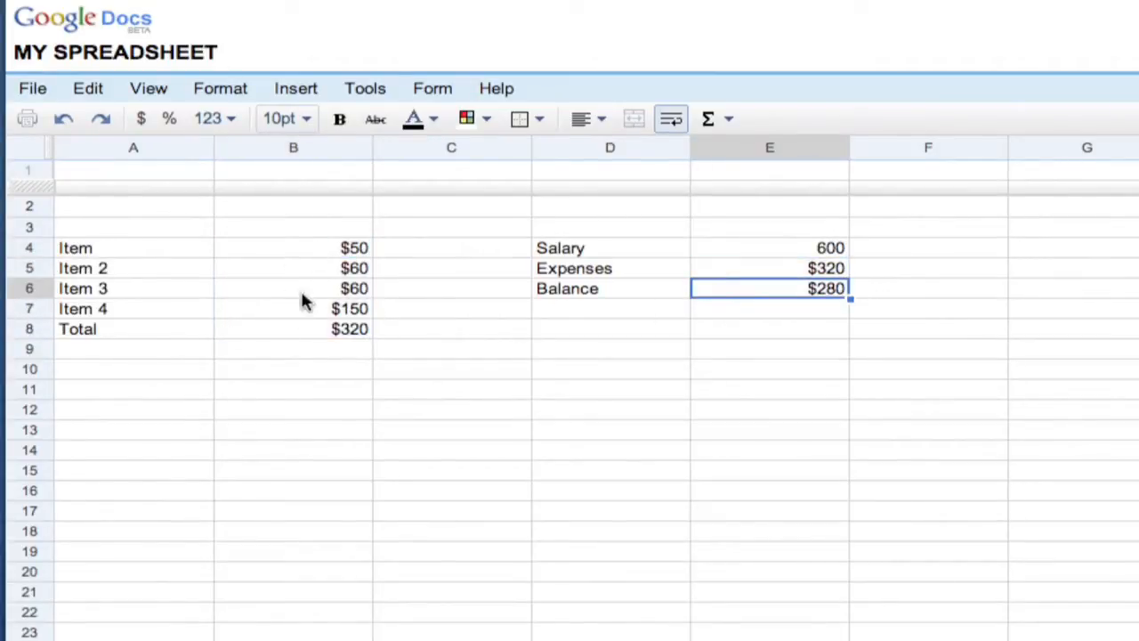
Format the Salary value in E4 as dollar currency, showing $600.
{"action": "left_click", "coordinate": [827, 247]}
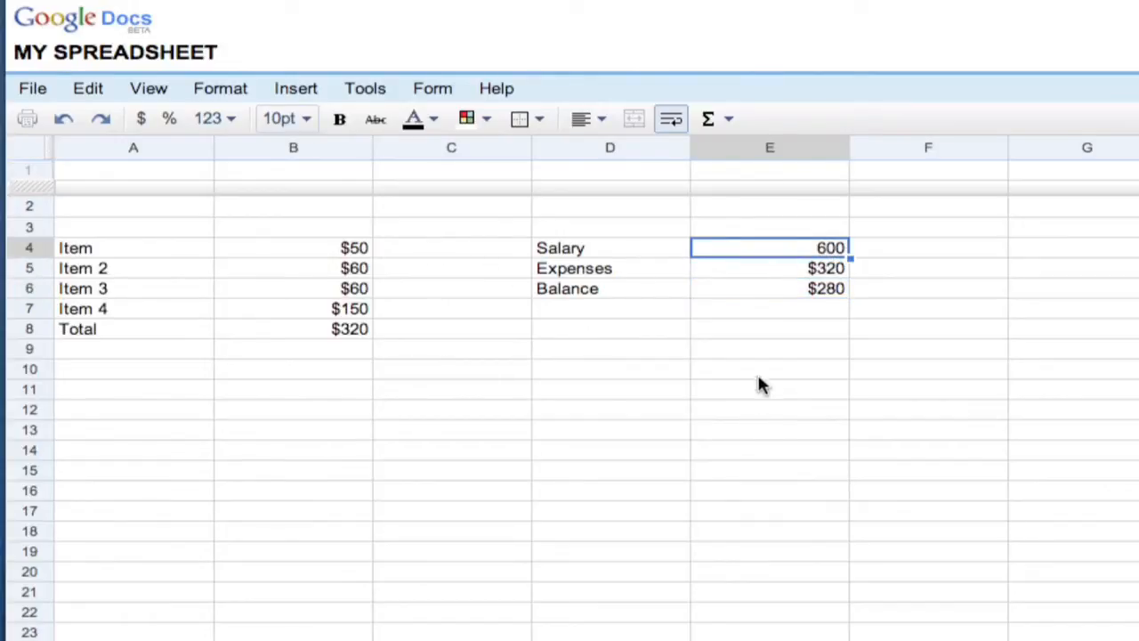
{"action": "left_click", "coordinate": [142, 117]}
{"action": "left_click", "coordinate": [748, 428]}
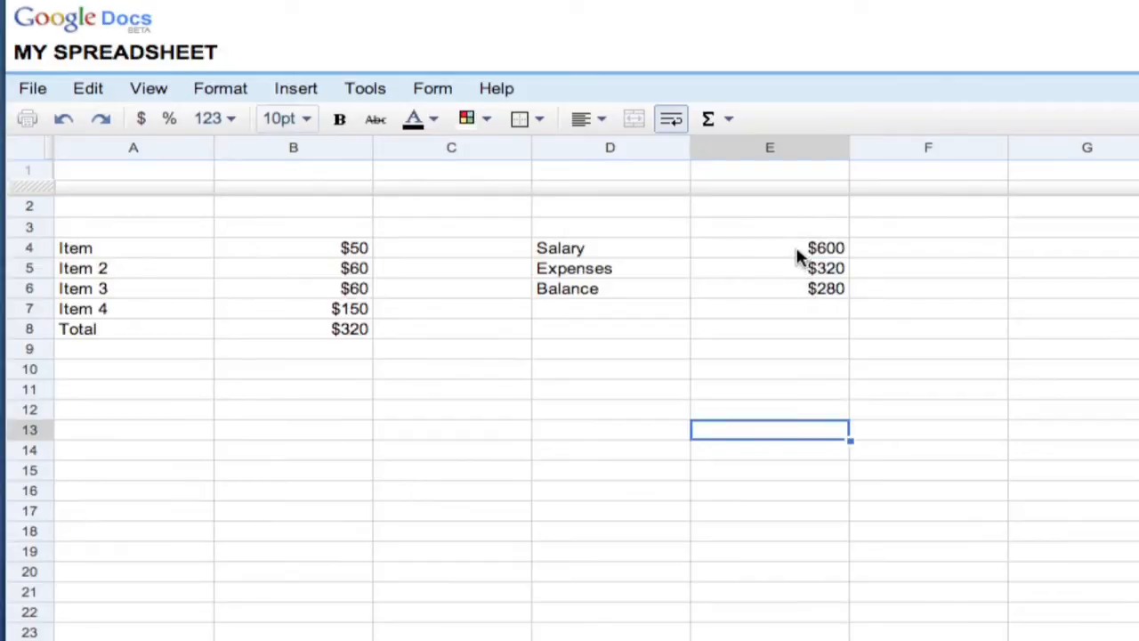
{"action": "left_click", "coordinate": [721, 533]}
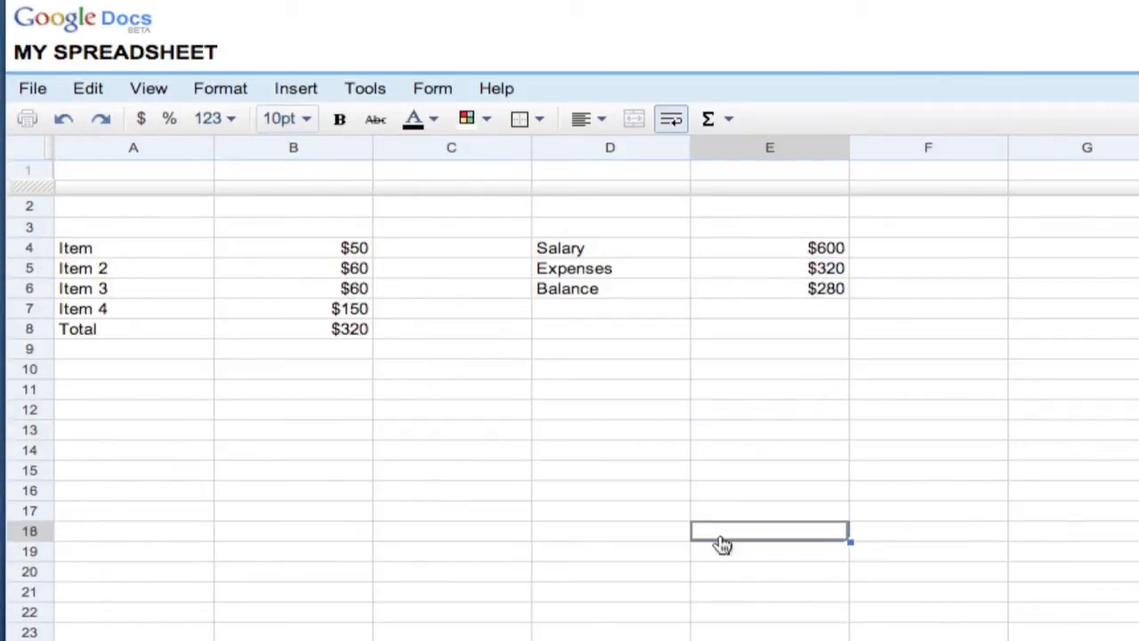
{"action": "left_click", "coordinate": [738, 368]}
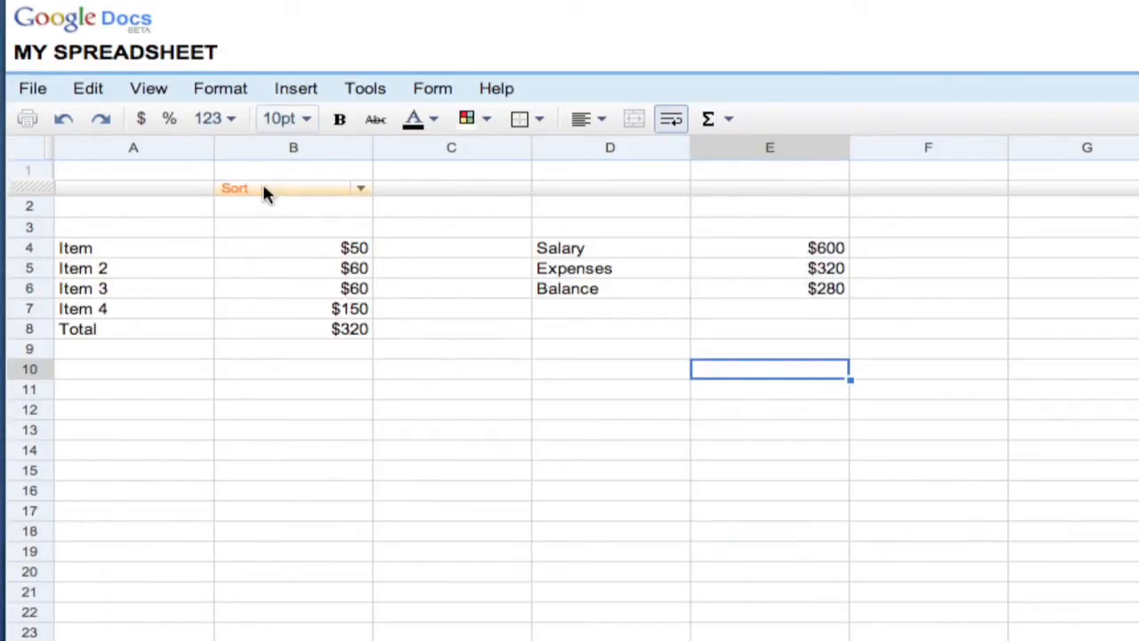
{"action": "left_click", "coordinate": [231, 123]}
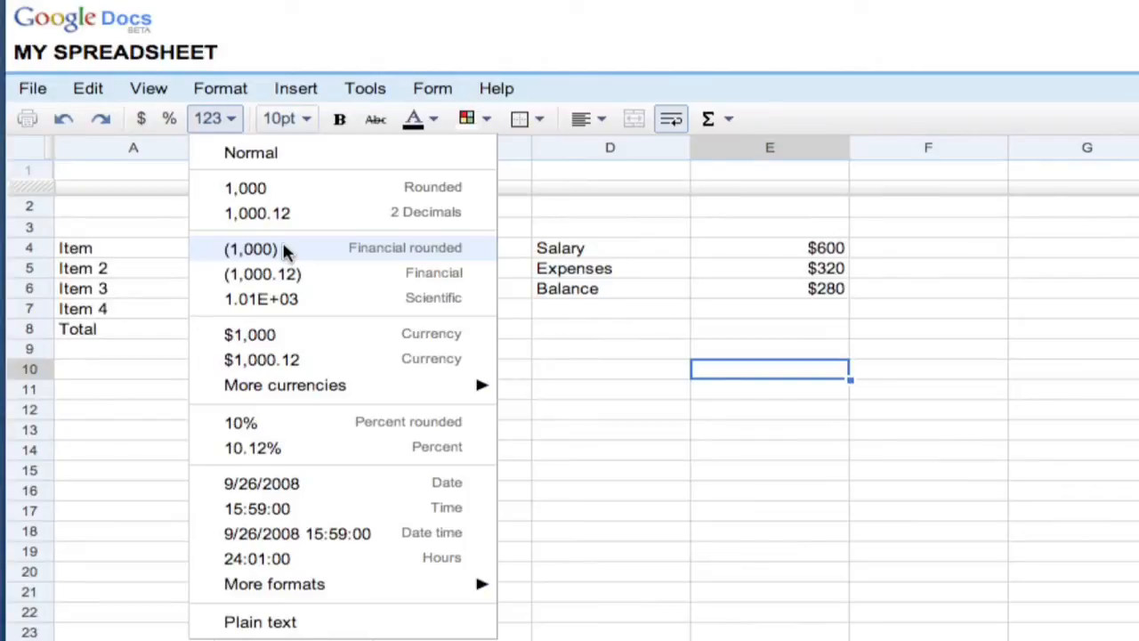
{"action": "mouse_move", "coordinate": [326, 387]}
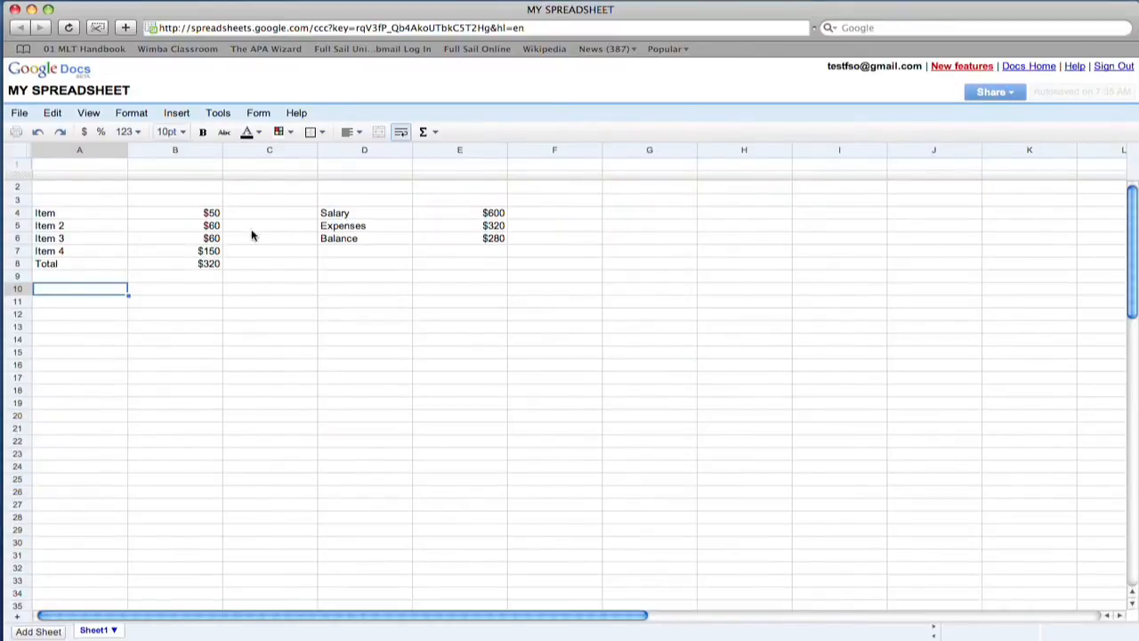
{"action": "left_click", "coordinate": [55, 304]}
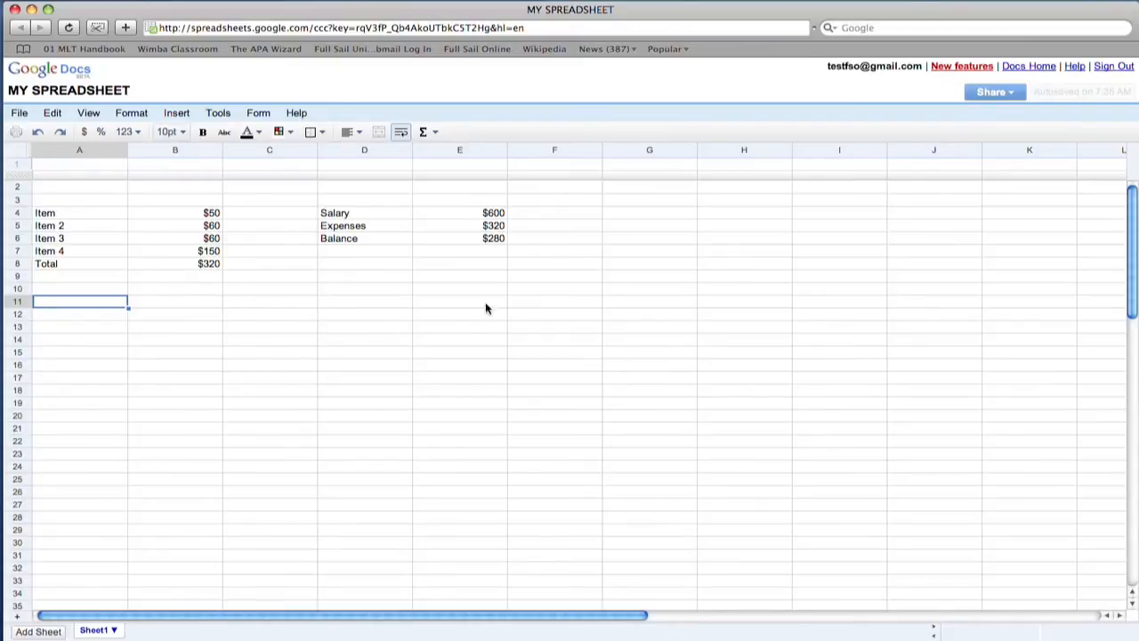
{"action": "left_click", "coordinate": [433, 132]}
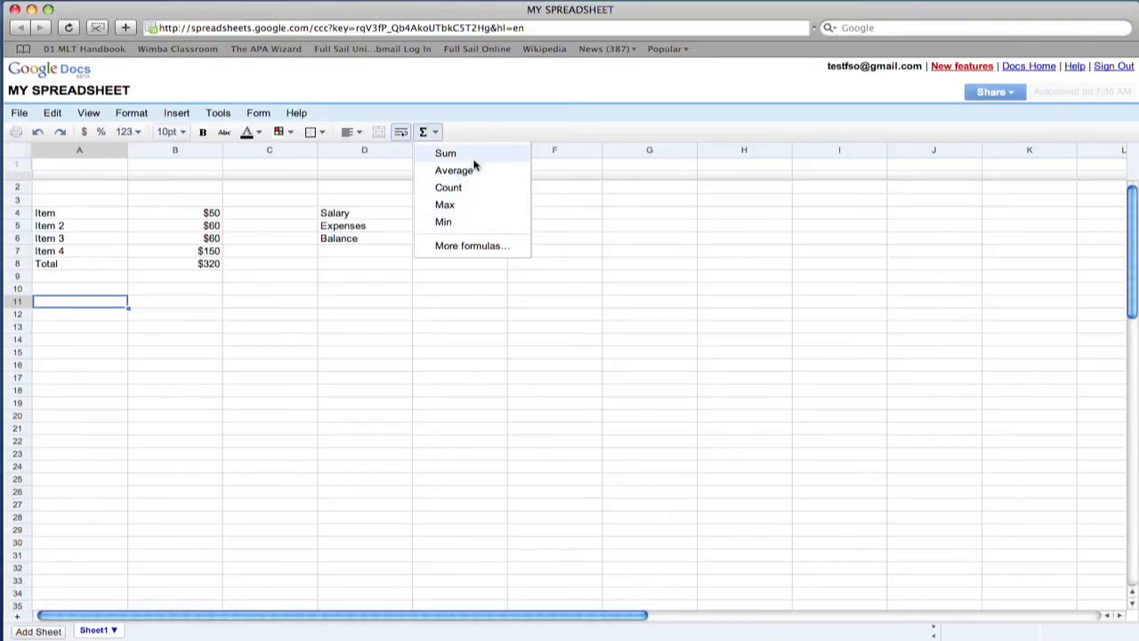
{"action": "left_click", "coordinate": [502, 244]}
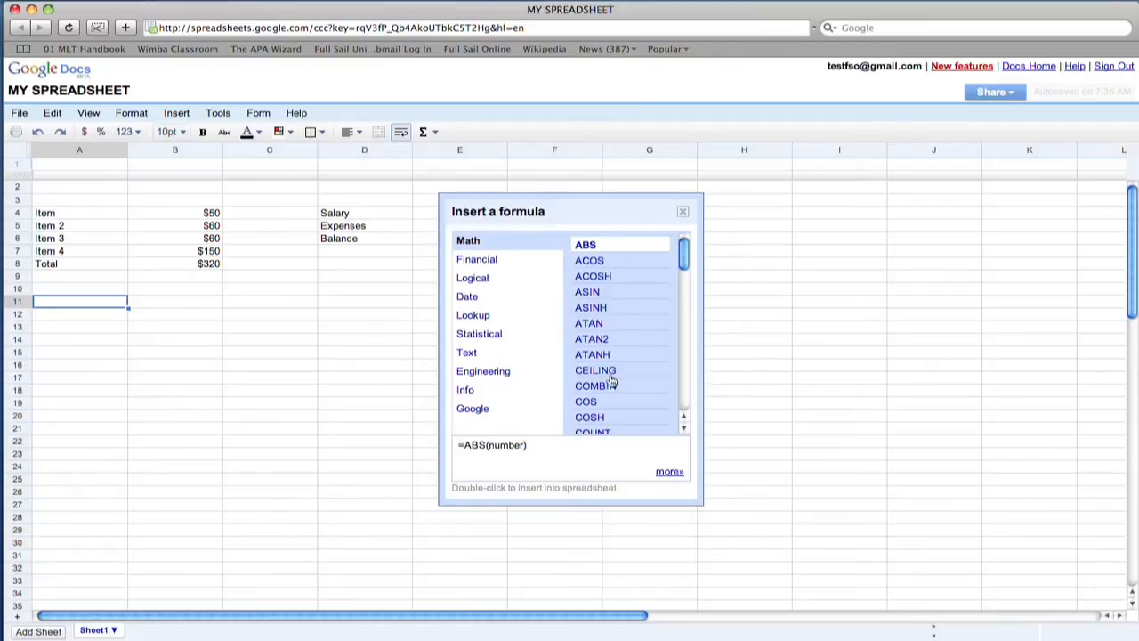
{"action": "left_click", "coordinate": [685, 214]}
{"action": "left_click", "coordinate": [81, 286]}
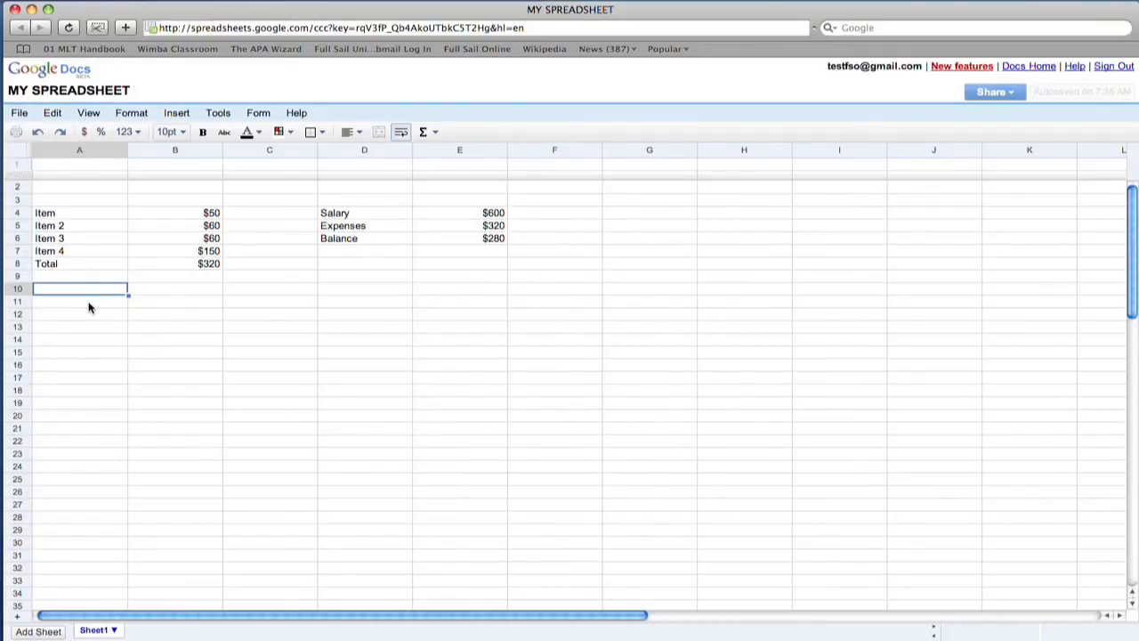
Save and close MY SPREADSHEET from the File menu.
{"action": "left_click", "coordinate": [89, 303]}
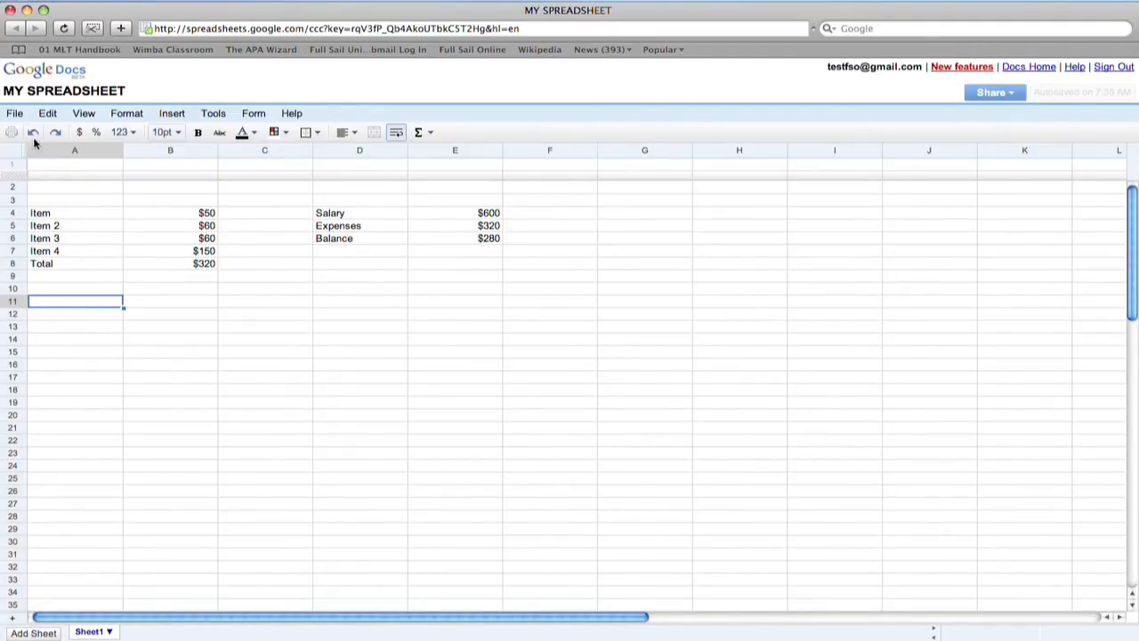
{"action": "left_click", "coordinate": [12, 113]}
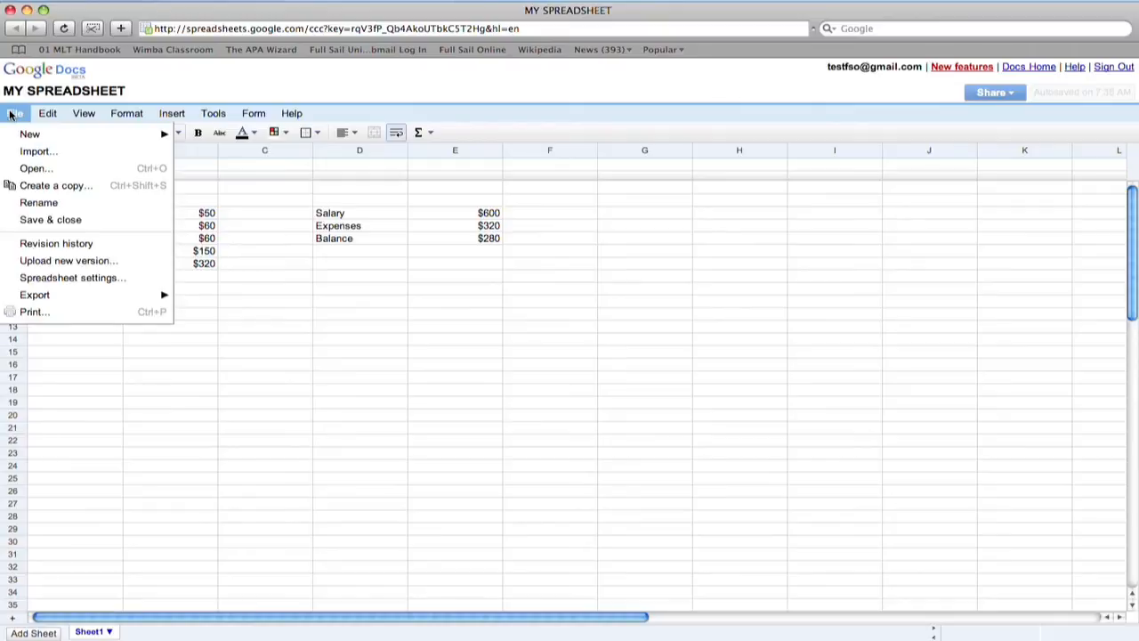
{"action": "left_click", "coordinate": [58, 221]}
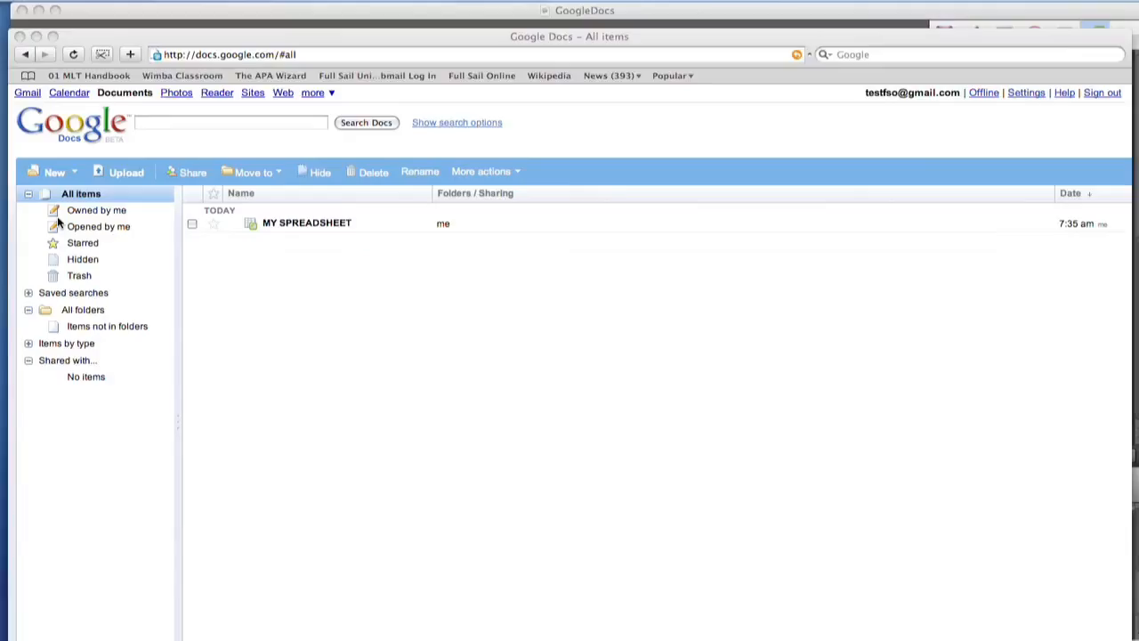
Reopen MY SPREADSHEET from the All items list to check the saved currency values.
{"action": "left_click_drag", "start_coordinate": [445, 39], "coordinate": [445, 26]}
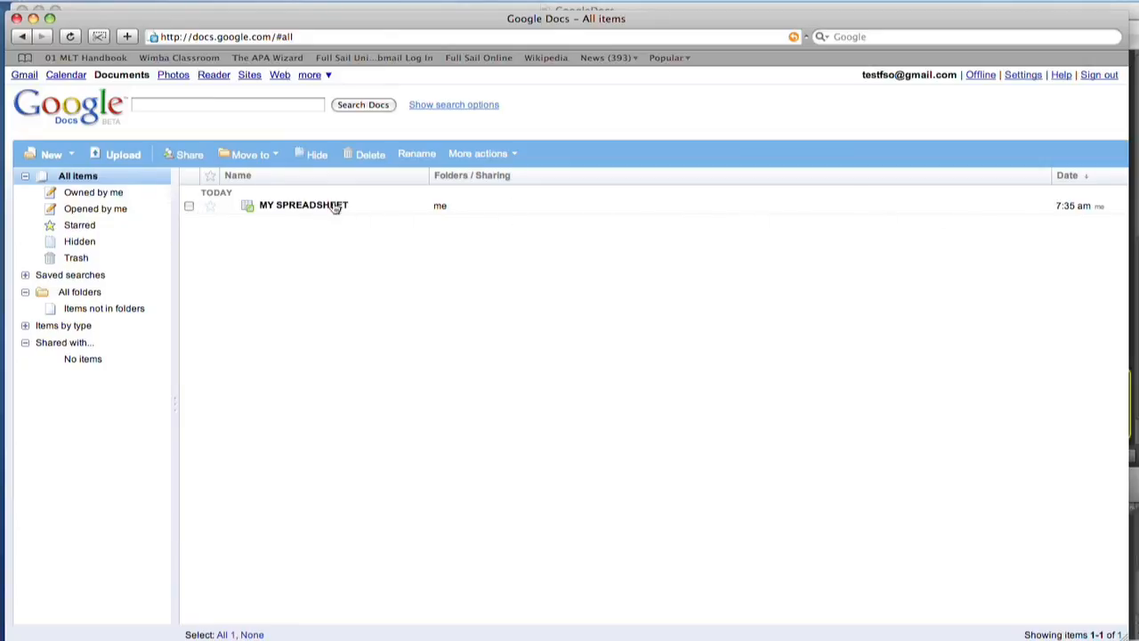
{"action": "left_click", "coordinate": [335, 205]}
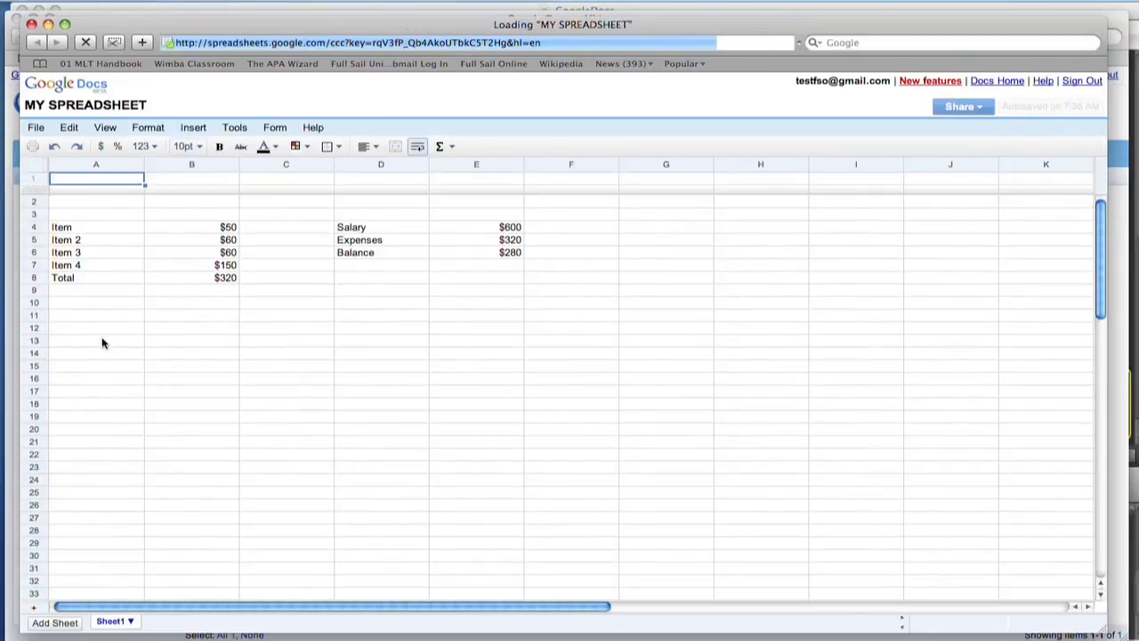
{"action": "left_click", "coordinate": [89, 306]}
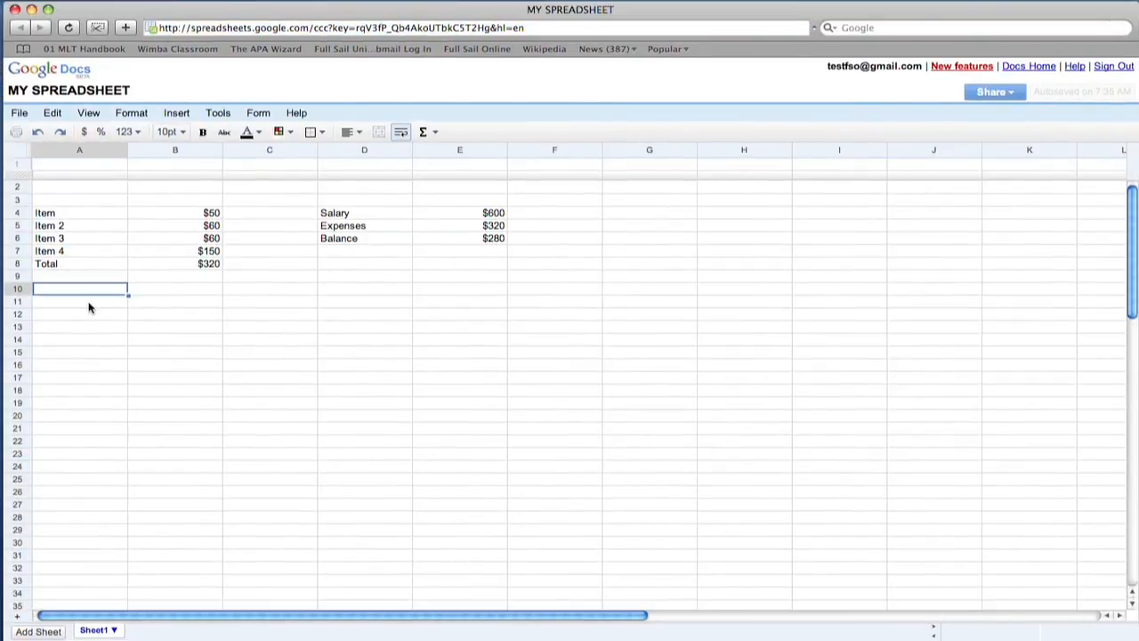